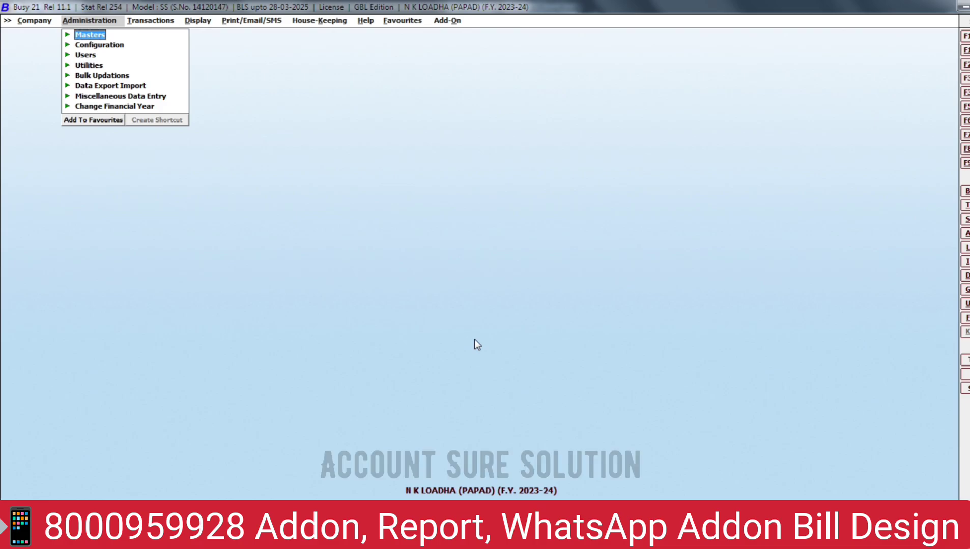
Step: Open the Inventory section of the Features / Options configuration
{"action": "key", "text": "Escape"}
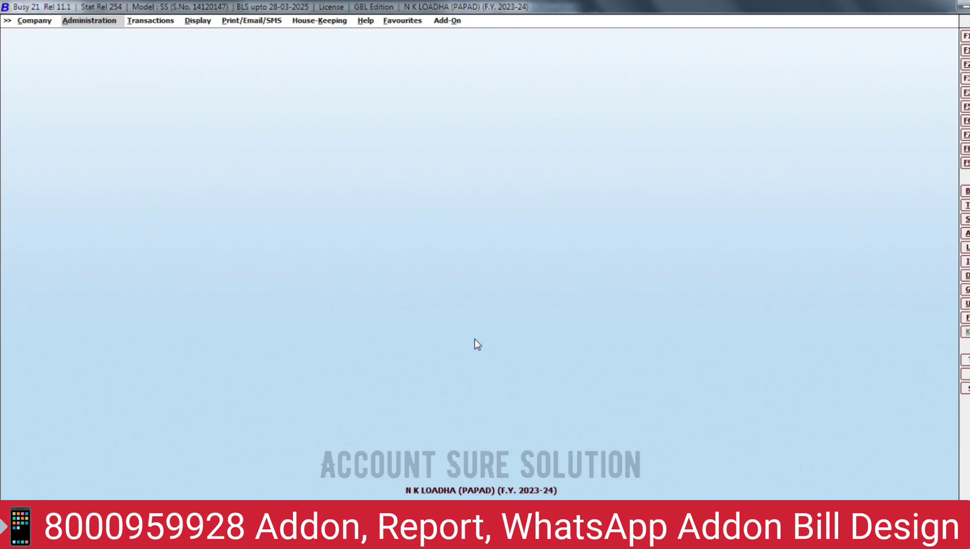
{"action": "key", "text": "Down"}
{"action": "key", "text": "Down"}
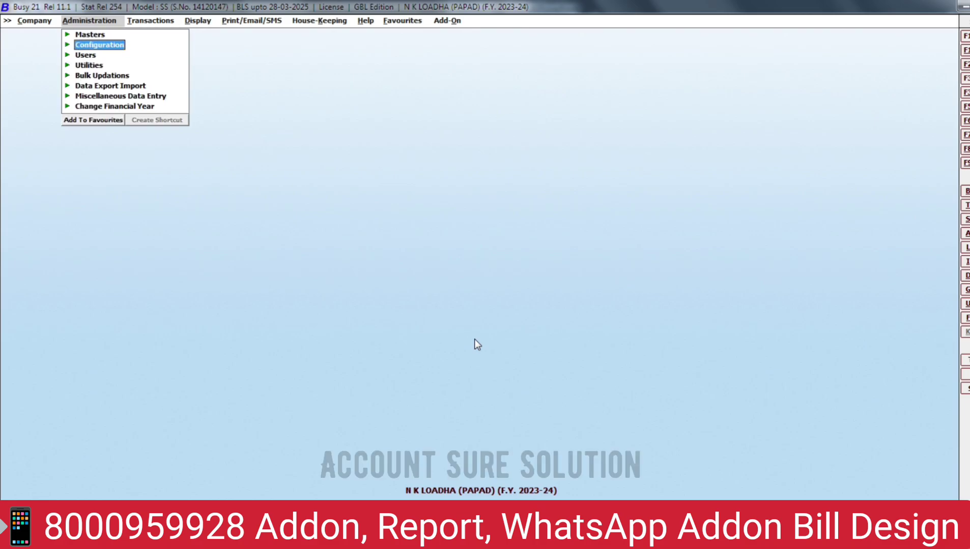
{"action": "key", "text": "Return"}
{"action": "key", "text": "Return"}
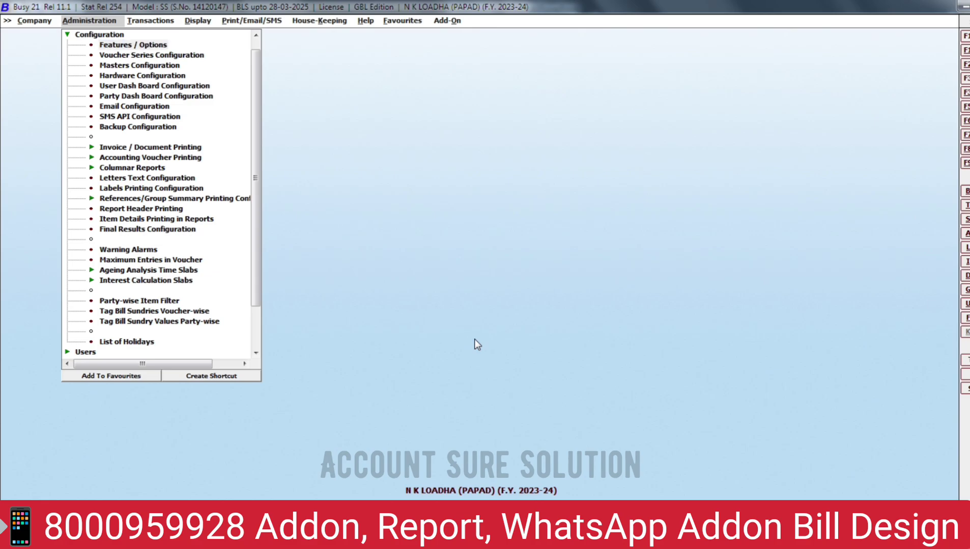
{"action": "key", "text": "Down"}
{"action": "key", "text": "Down"}
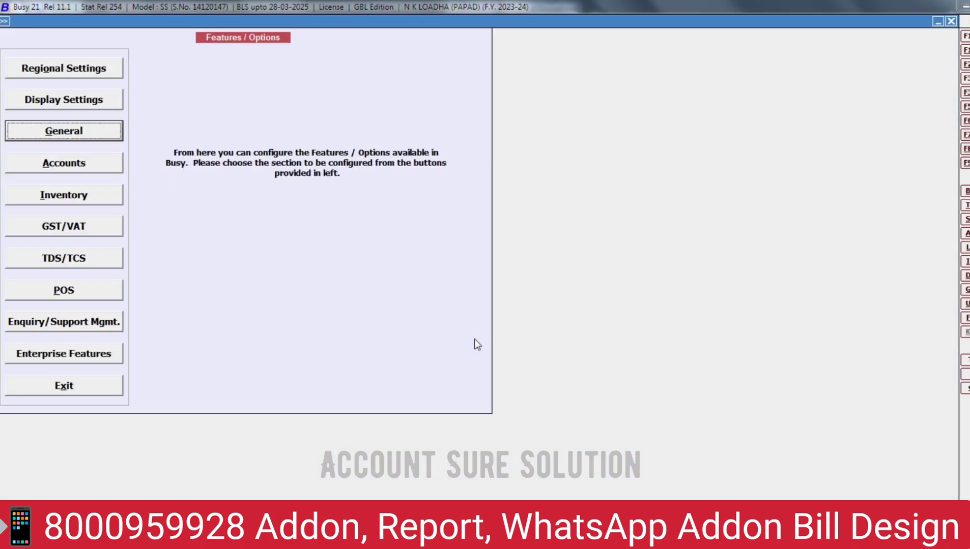
{"action": "key", "text": "Down"}
{"action": "key", "text": "Down"}
{"action": "key", "text": "Return"}
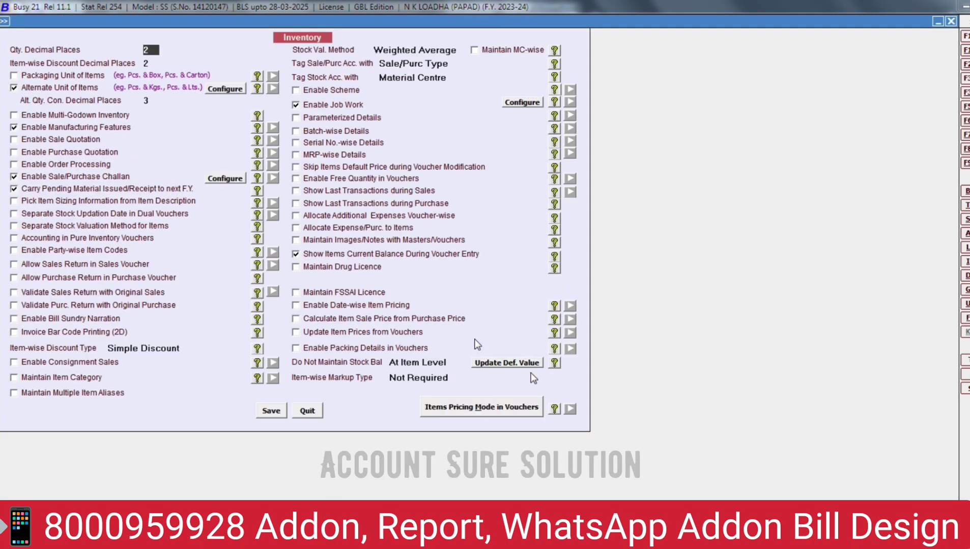
Step: Review the Enable Job Work configuration, then save the inventory options and leave the configuration
{"action": "left_click", "coordinate": [522, 102]}
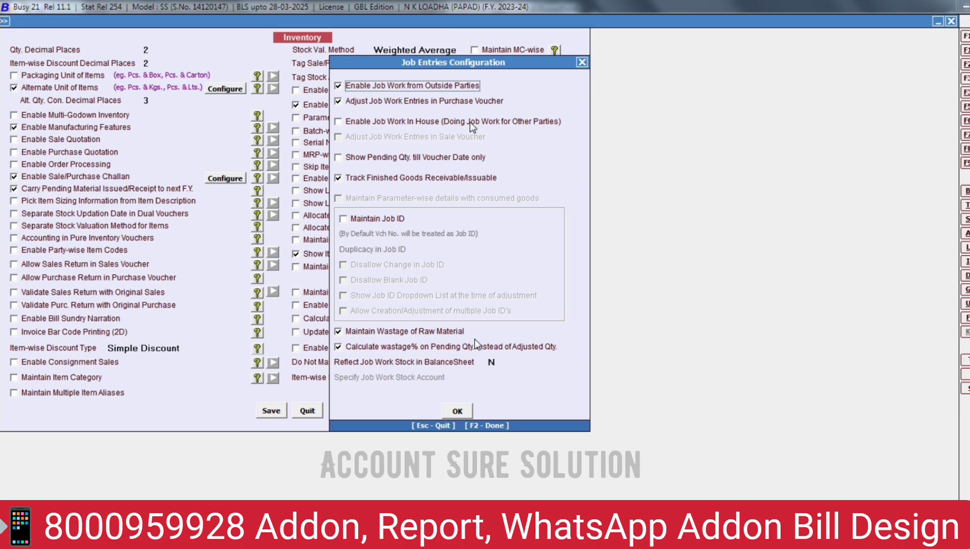
{"action": "left_click", "coordinate": [457, 411]}
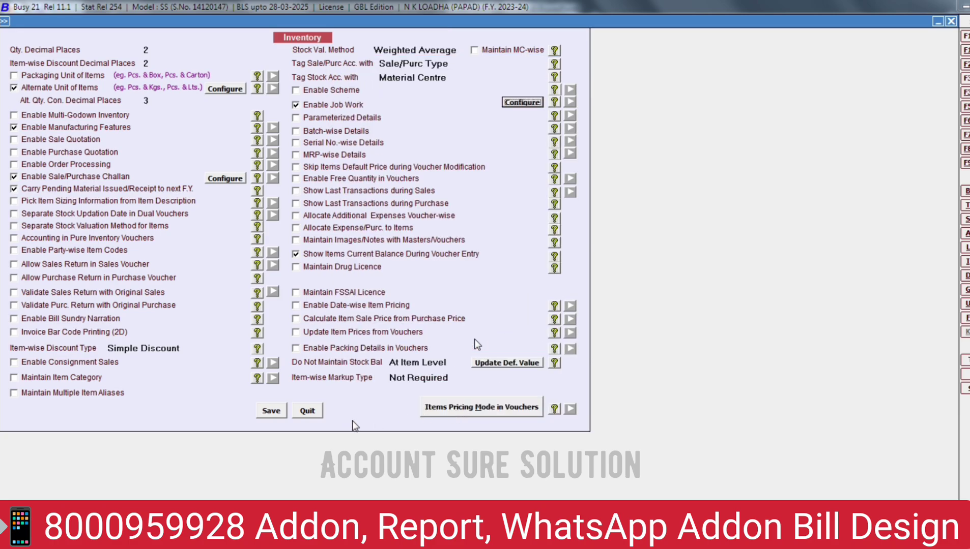
{"action": "left_click", "coordinate": [273, 413]}
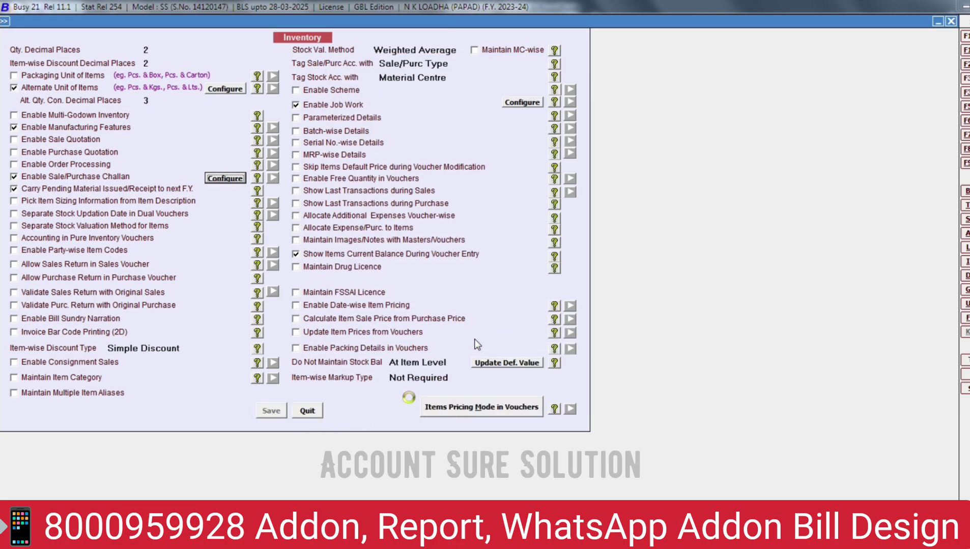
{"action": "key", "text": "Escape"}
{"action": "key", "text": "Escape"}
{"action": "key", "text": "Escape"}
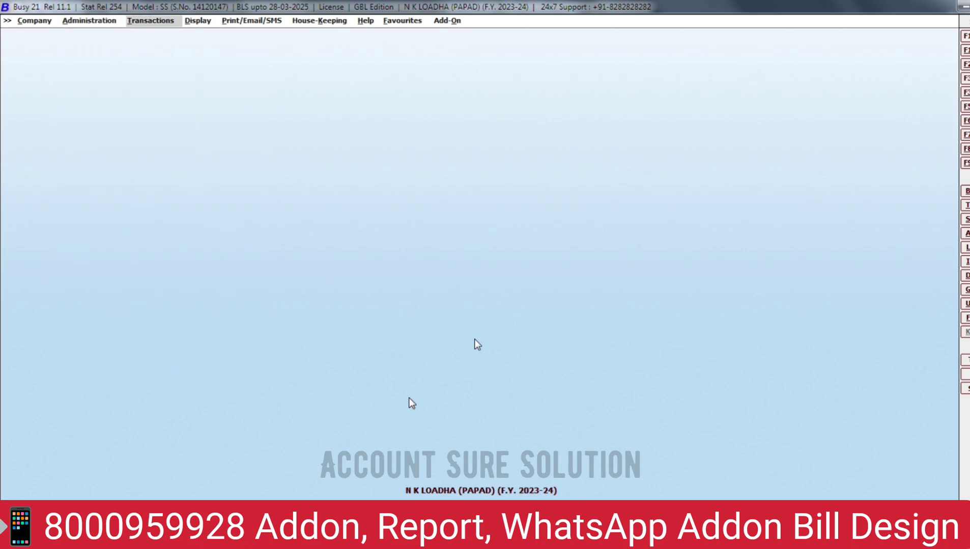
Step: Start a new Material Issued to Party voucher
{"action": "key", "text": "Return"}
{"action": "key", "text": "Down"}
{"action": "key", "text": "Down"}
{"action": "key", "text": "Down"}
{"action": "key", "text": "Down"}
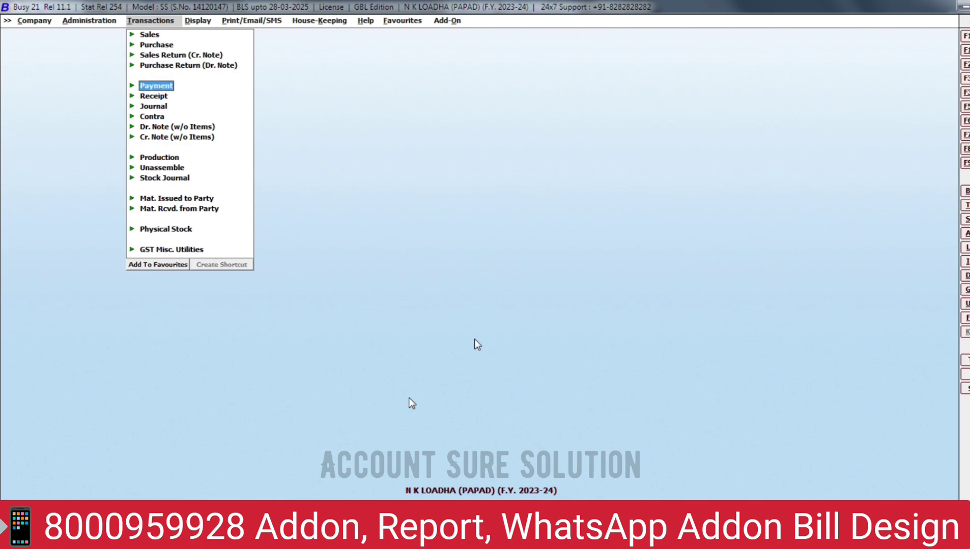
{"action": "key", "text": "Down"}
{"action": "key", "text": "Down"}
{"action": "key", "text": "Down"}
{"action": "key", "text": "Down"}
{"action": "key", "text": "Down"}
{"action": "key", "text": "Down"}
{"action": "key", "text": "Down"}
{"action": "key", "text": "Down"}
{"action": "key", "text": "Down"}
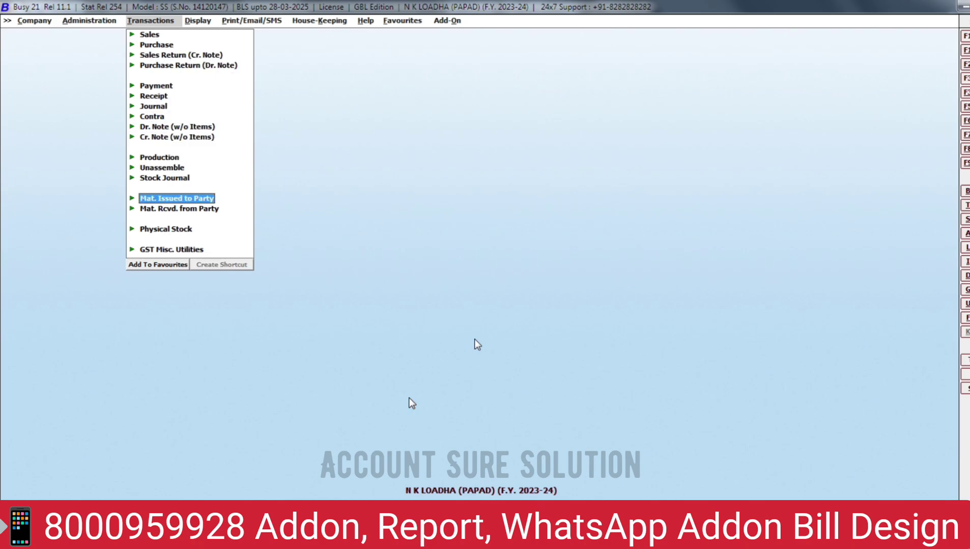
{"action": "key", "text": "Return"}
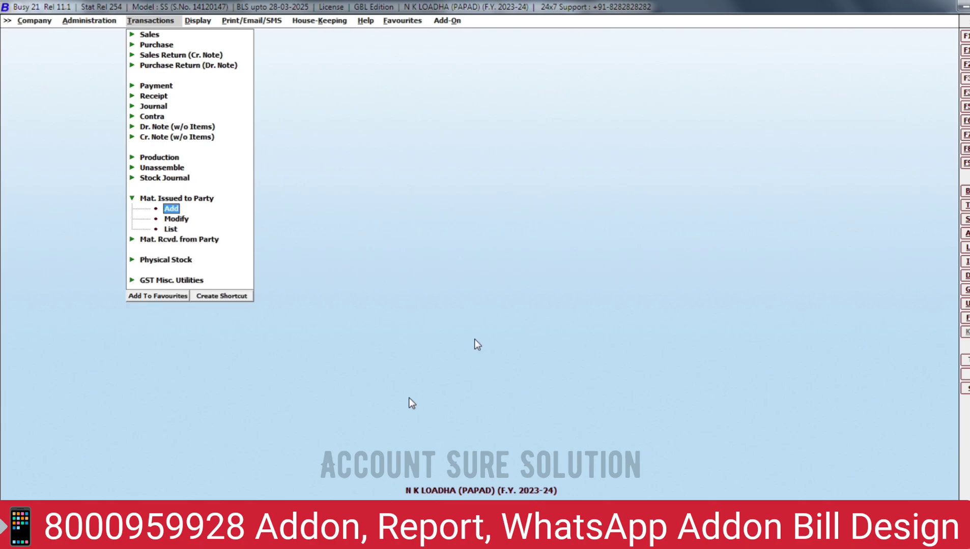
{"action": "key", "text": "Return"}
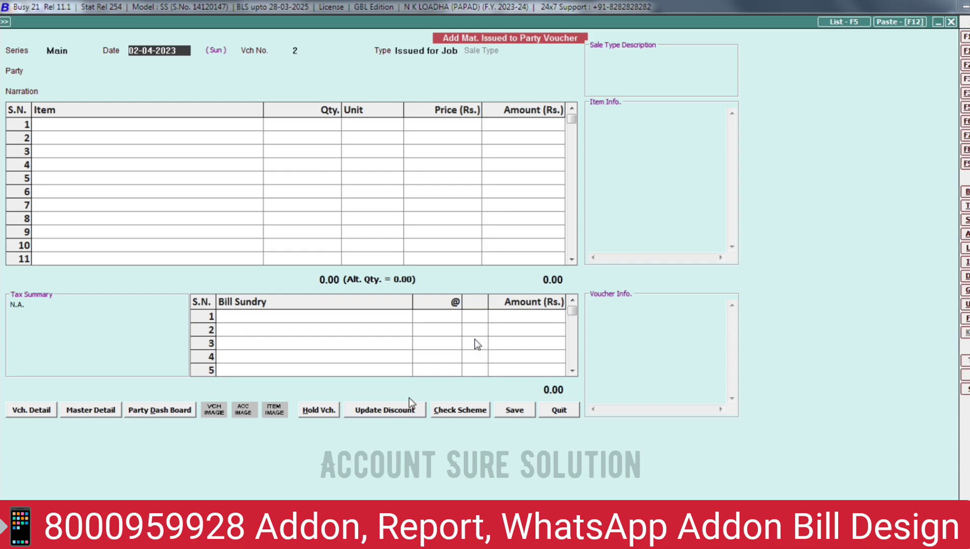
Step: Keep the voucher date and create a new account master for the party, entering the party's name and keeping it as the print name
{"action": "key", "text": "Return"}
{"action": "key", "text": "Return"}
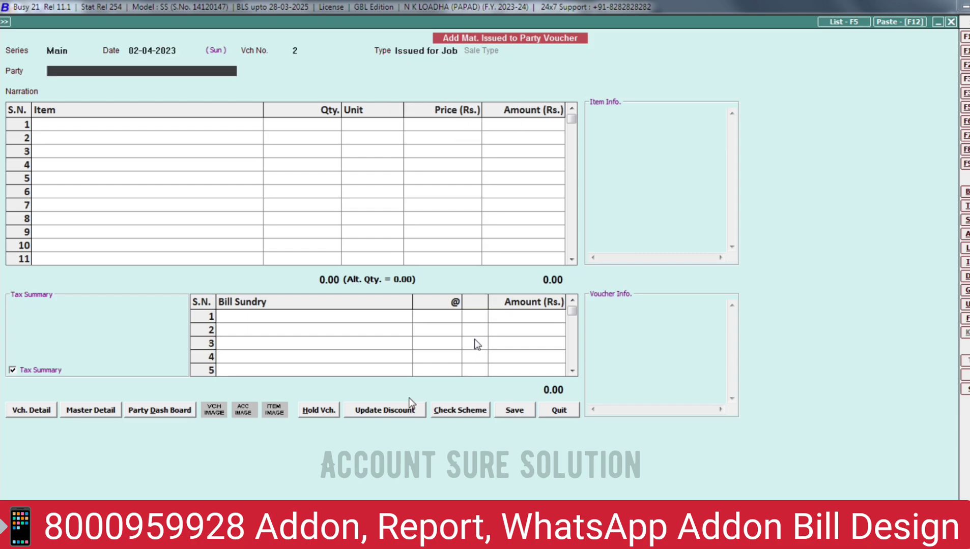
{"action": "key", "text": "F3"}
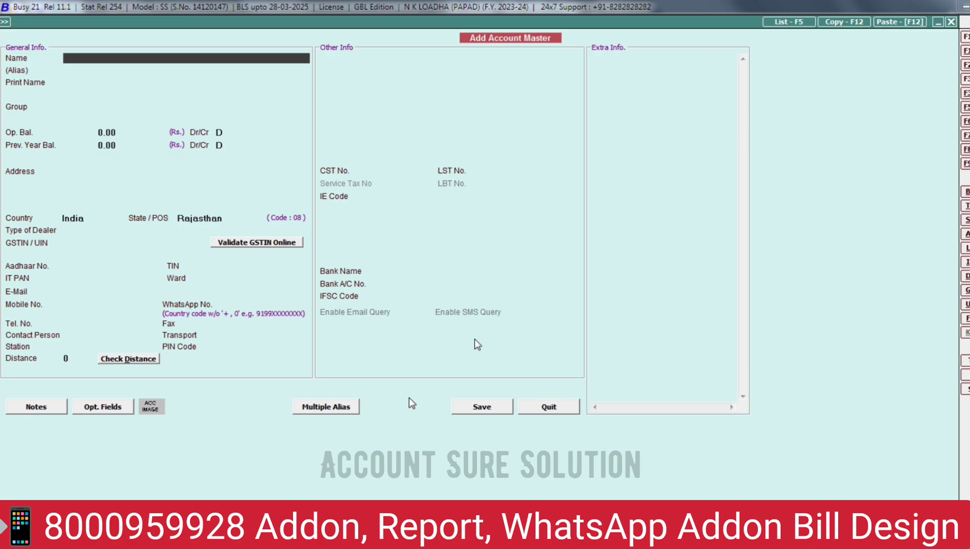
{"action": "type", "text": "narendra"}
{"action": "key", "text": "Return"}
{"action": "key", "text": "Return"}
{"action": "key", "text": "Return"}
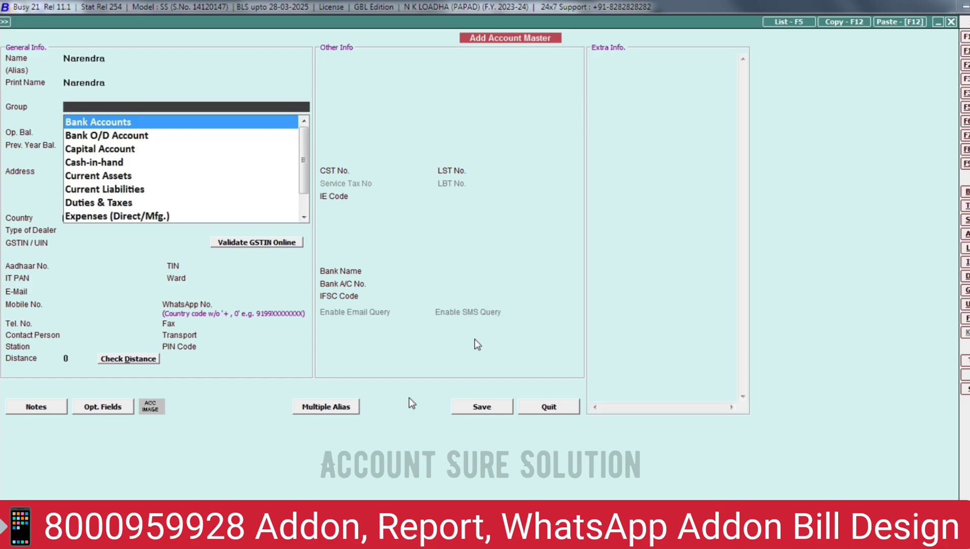
Step: Save the party account under the Sundry Debtors group with its dealer type set to Un-Registered
{"action": "type", "text": "sun"}
{"action": "key", "text": "Down"}
{"action": "key", "text": "Return"}
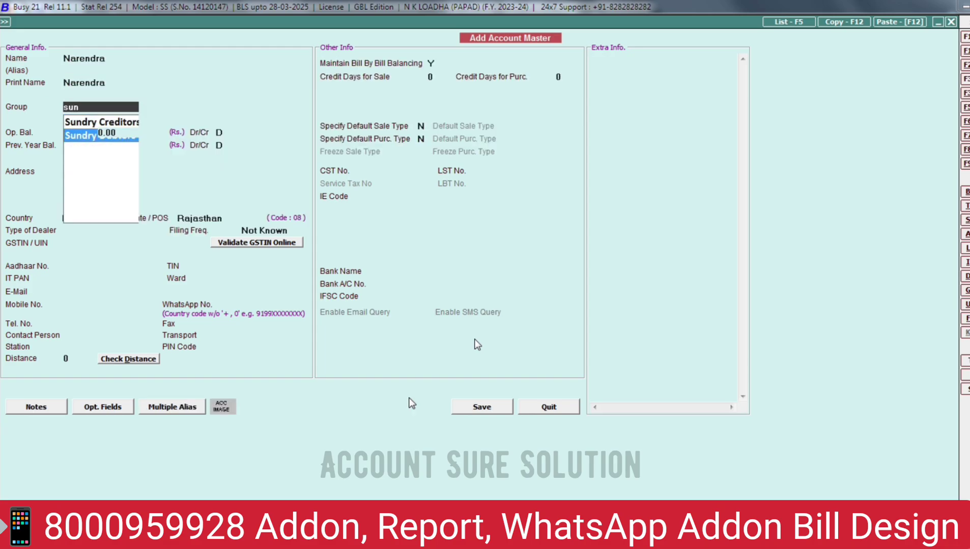
{"action": "key", "text": "Return"}
{"action": "key", "text": "Return"}
{"action": "key", "text": "F2"}
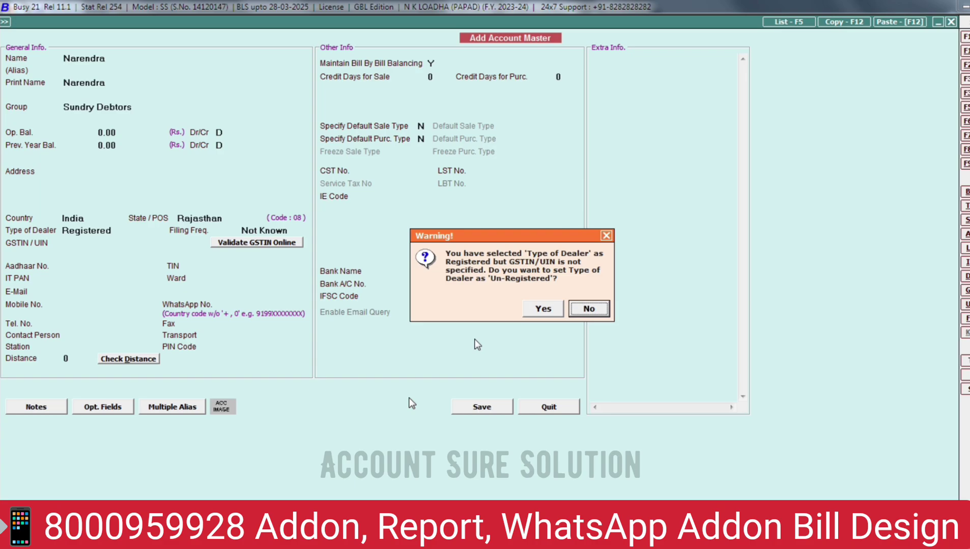
{"action": "key", "text": "Left"}
{"action": "key", "text": "Return"}
{"action": "key", "text": "Return"}
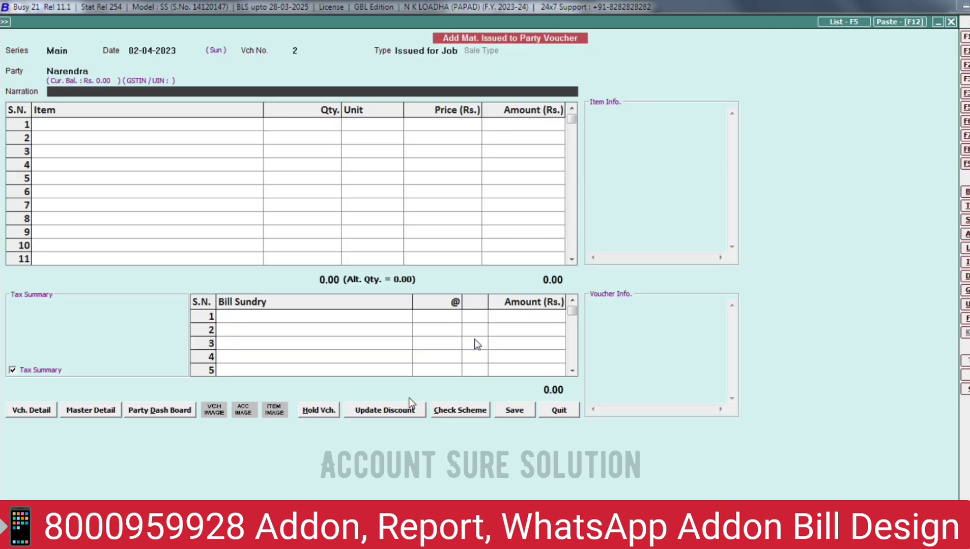
Step: Leave the narration blank and add the item AATA with a quantity of 20 on the first voucher line
{"action": "key", "text": "Return"}
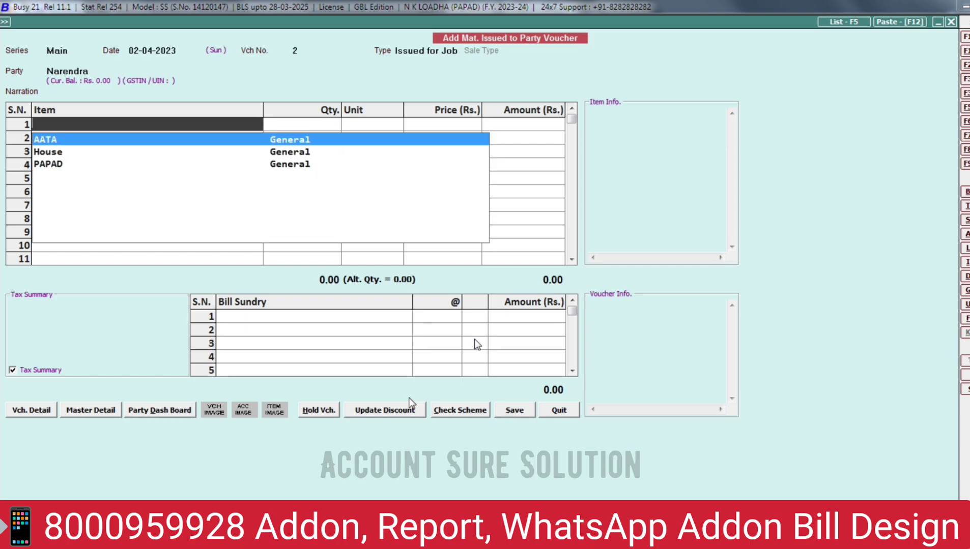
{"action": "key", "text": "Down"}
{"action": "key", "text": "Up"}
{"action": "key", "text": "Return"}
{"action": "type", "text": "20"}
{"action": "key", "text": "Return"}
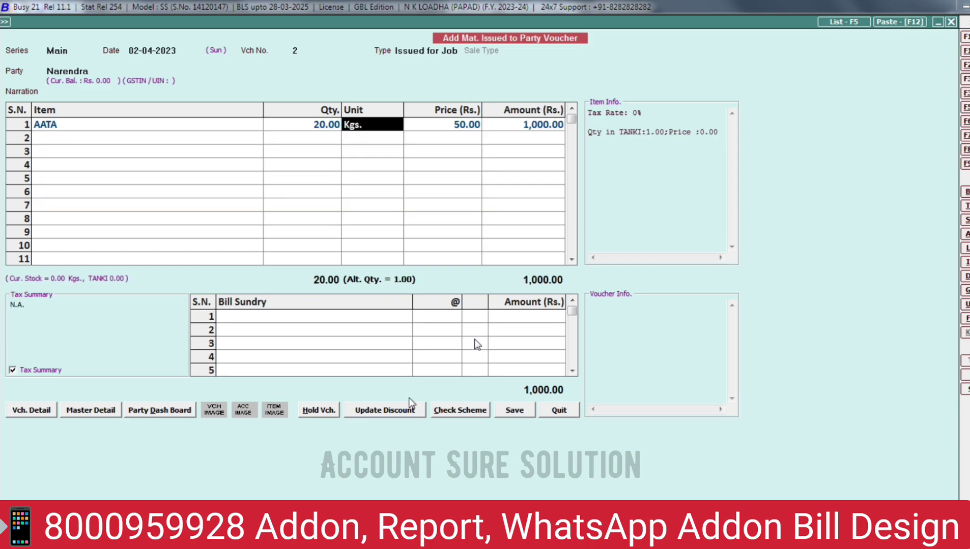
Step: Check AATA's TANKI alternate unit in its item master, then save the item without an HSN/SAC code
{"action": "key", "text": "Return"}
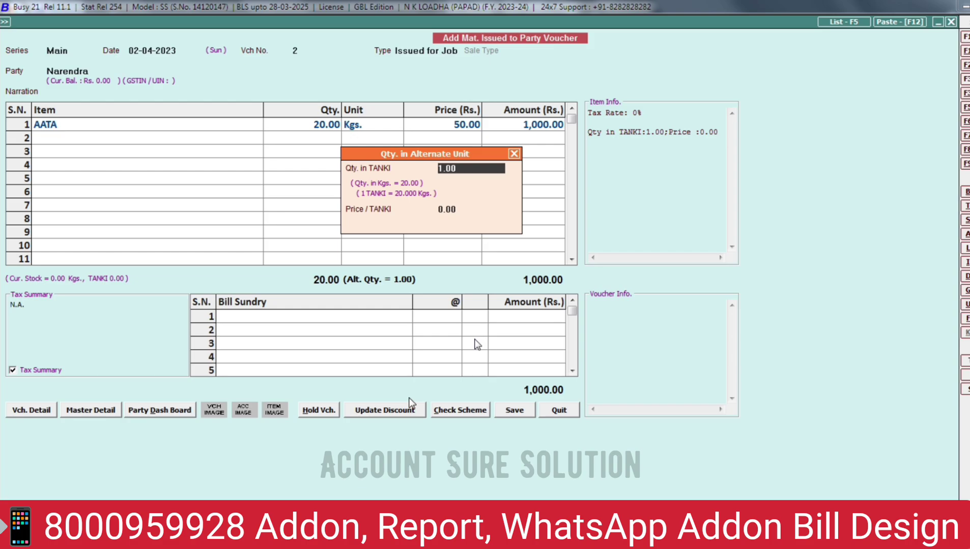
{"action": "key", "text": "Return"}
{"action": "key", "text": "Escape"}
{"action": "key", "text": "Escape"}
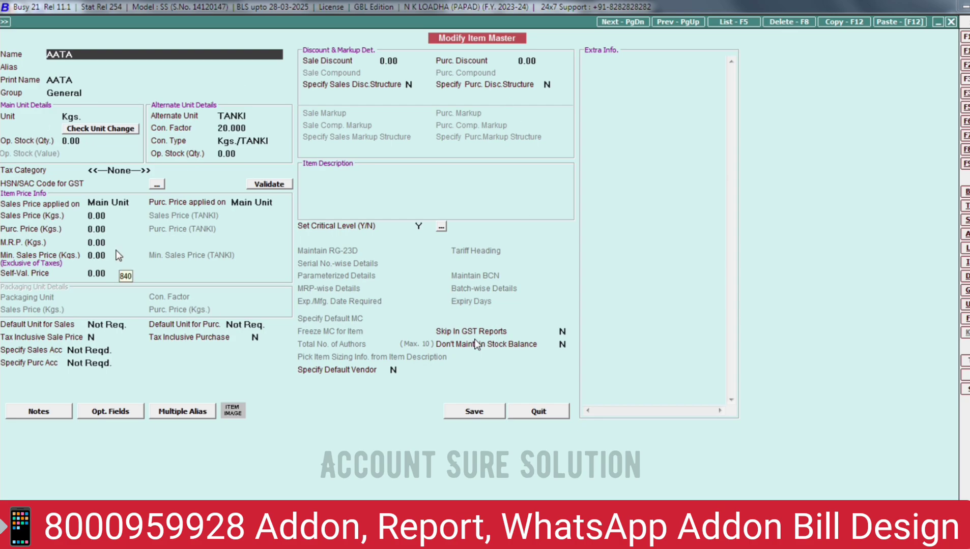
{"action": "left_click", "coordinate": [486, 411]}
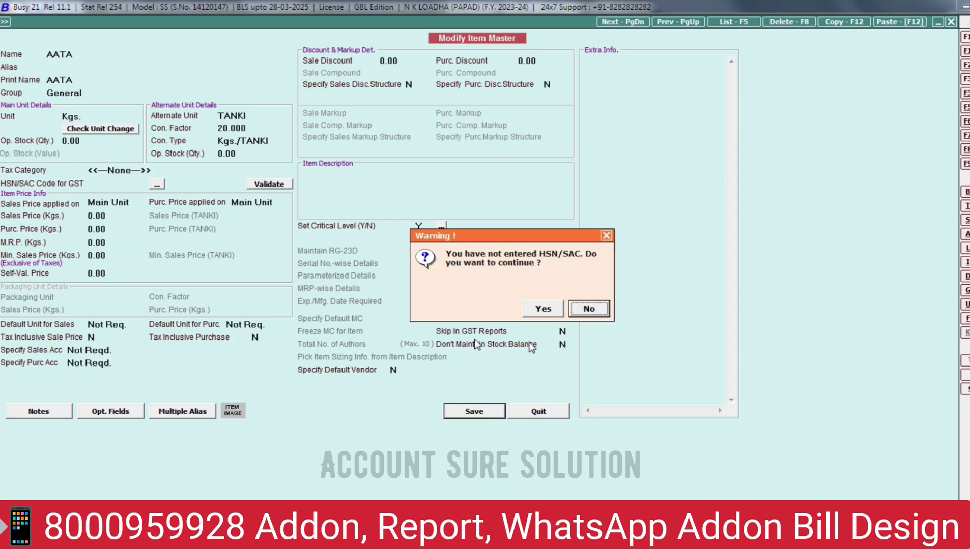
{"action": "left_click", "coordinate": [543, 308]}
{"action": "key", "text": "Return"}
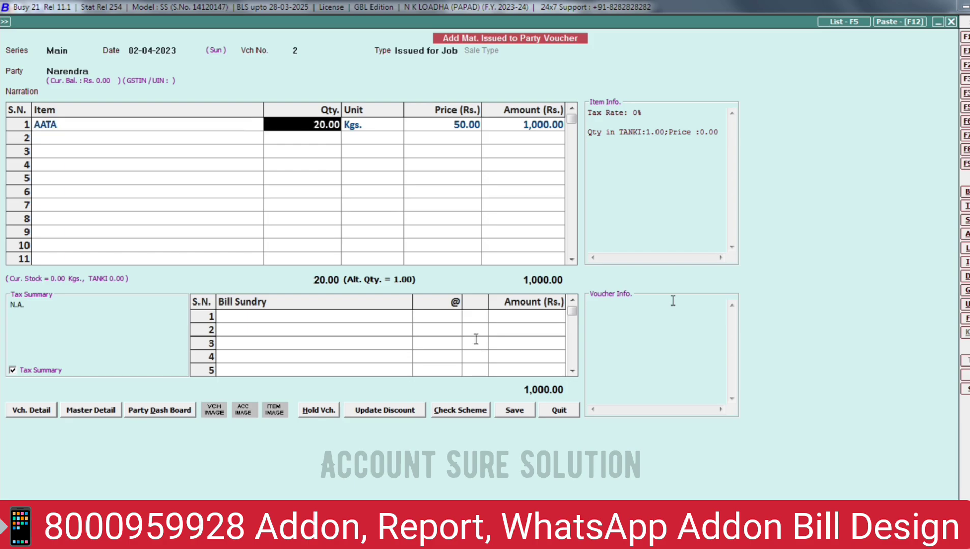
Step: Accept the AATA line in Kgs. at a price of 50.00 and finish item entry to open the finished goods list
{"action": "key", "text": "Return"}
{"action": "key", "text": "Return"}
{"action": "key", "text": "Return"}
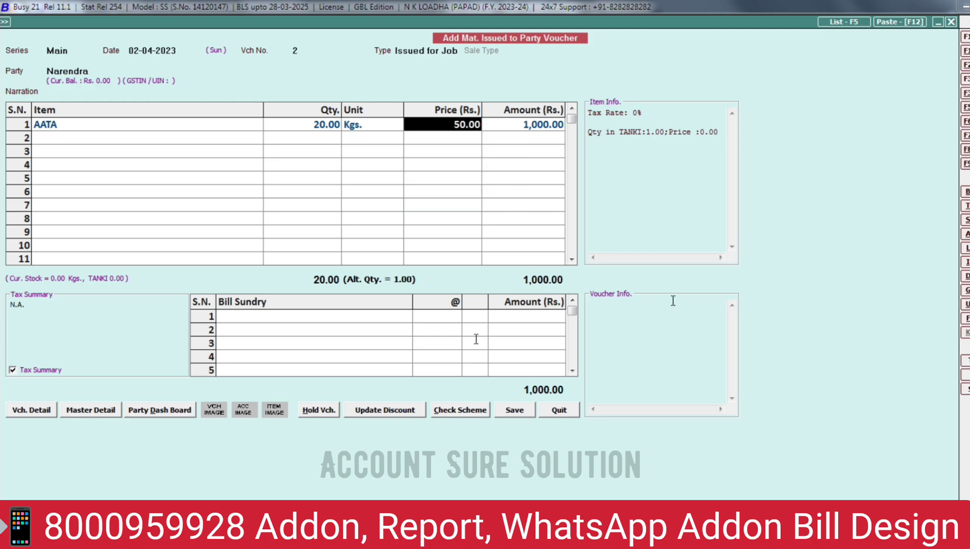
{"action": "key", "text": "Return"}
{"action": "key", "text": "Return"}
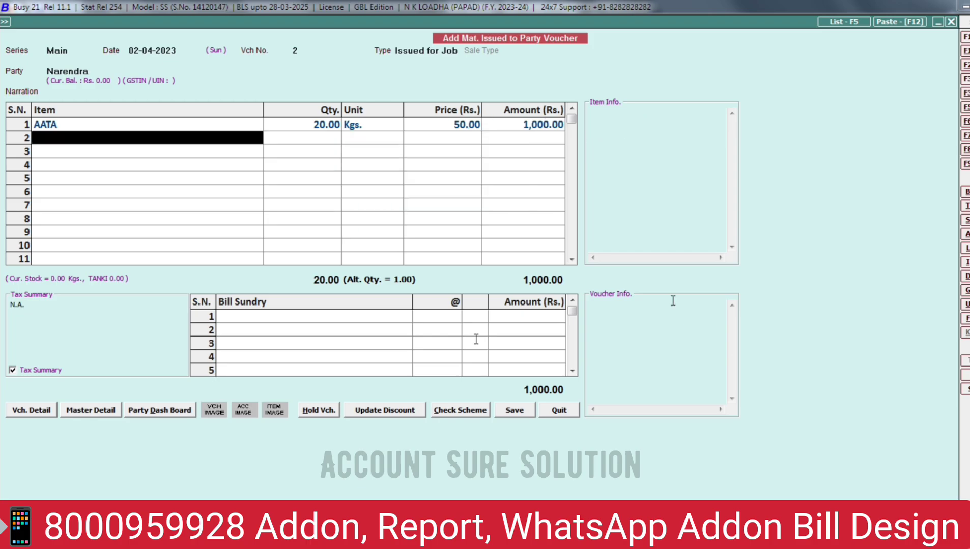
{"action": "key", "text": "Return"}
{"action": "key", "text": "Return"}
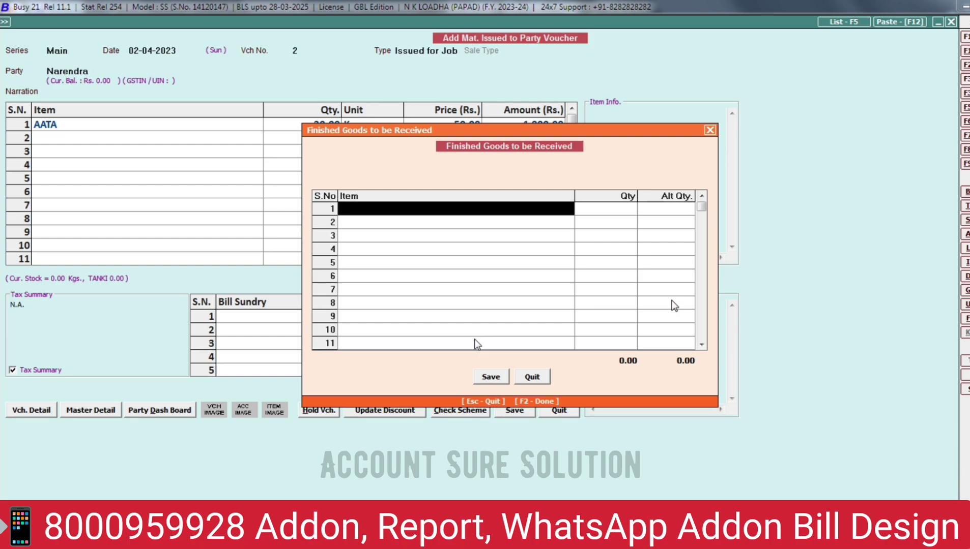
Step: Save PAPAD with a quantity of 15.50 as finished goods to be received, and accept blank transport details
{"action": "key", "text": "Down"}
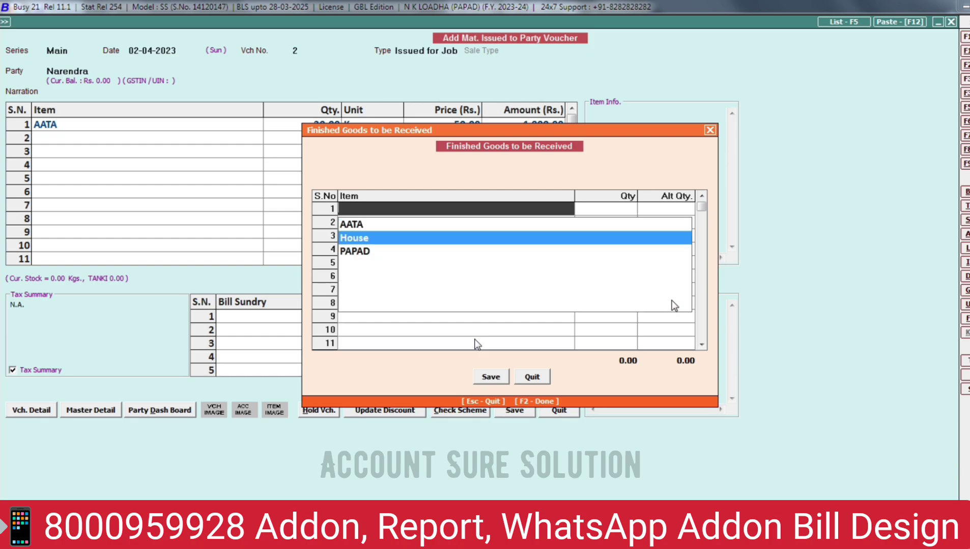
{"action": "key", "text": "Down"}
{"action": "key", "text": "Return"}
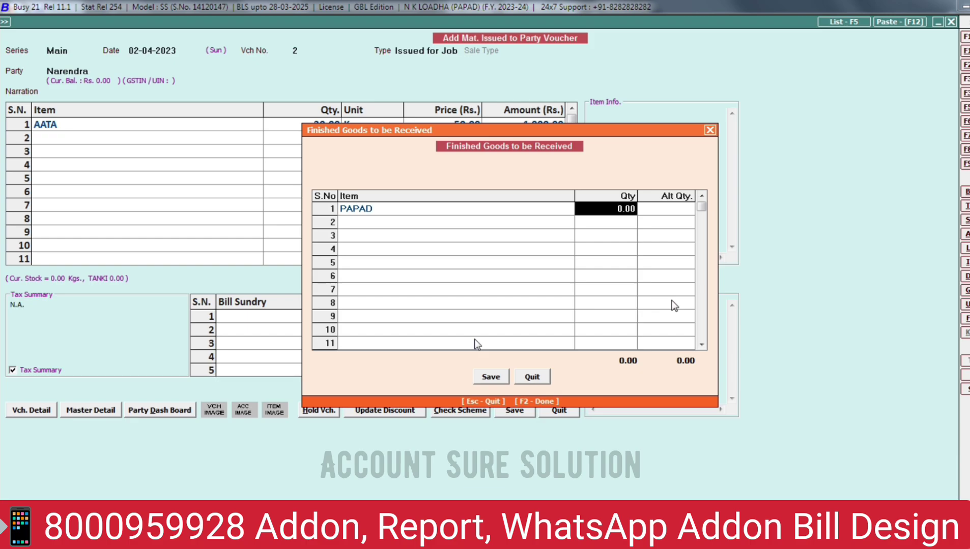
{"action": "type", "text": "15.50"}
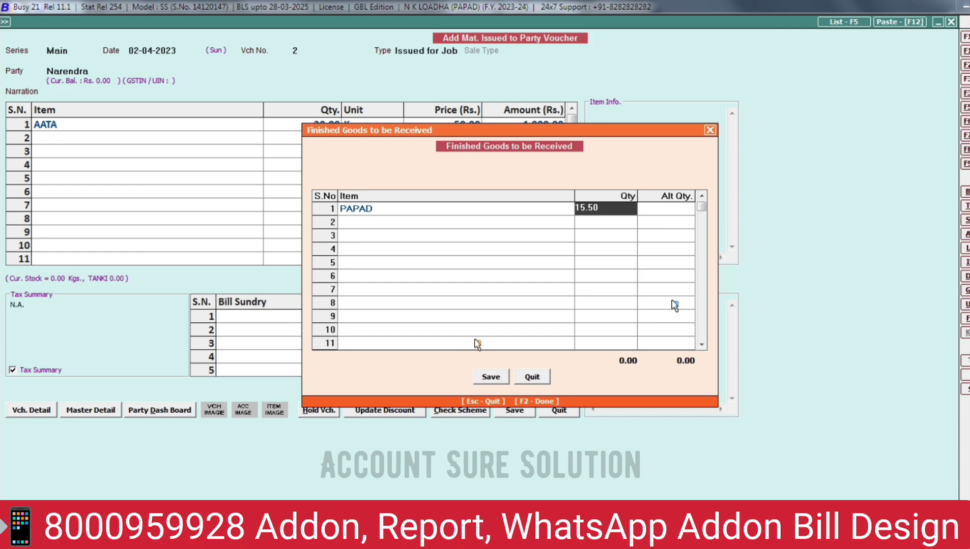
{"action": "key", "text": "Return"}
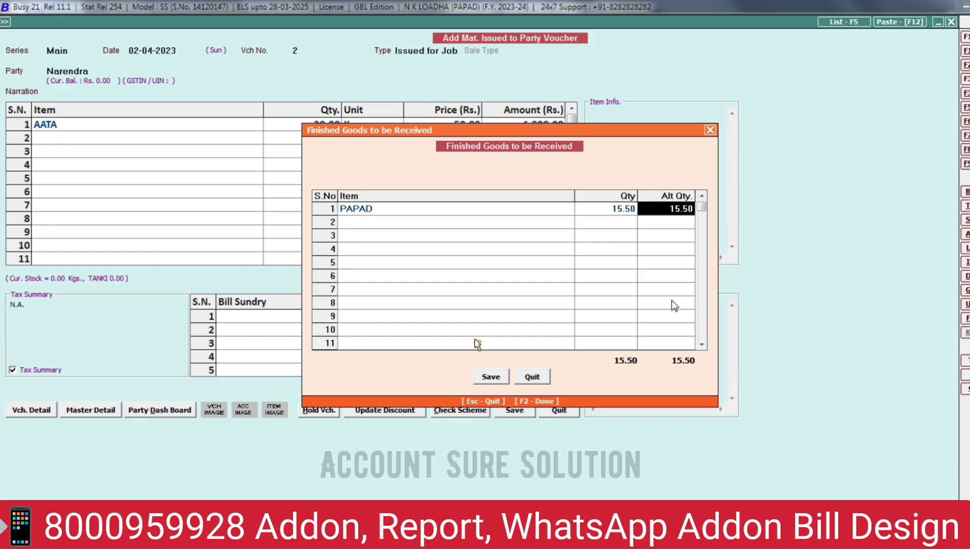
{"action": "key", "text": "Return"}
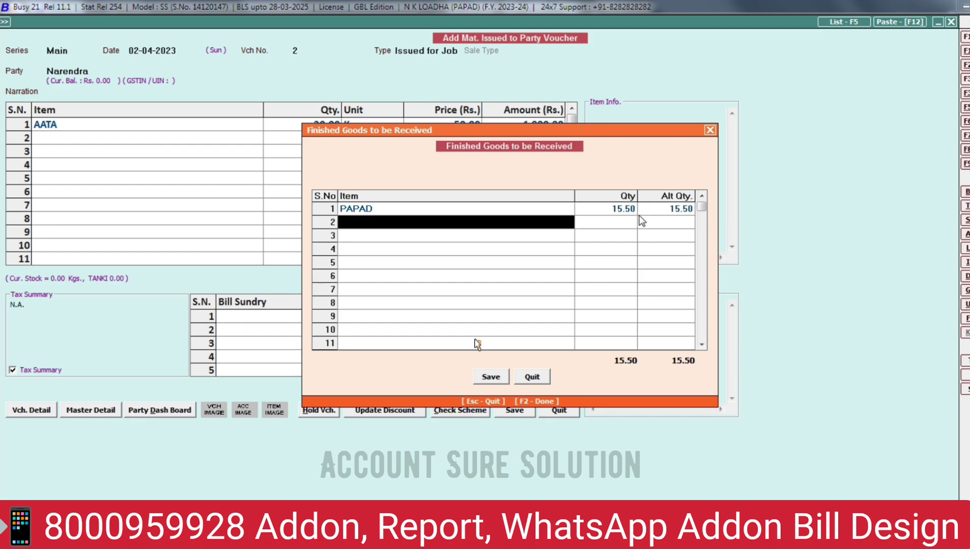
{"action": "left_click", "coordinate": [492, 377]}
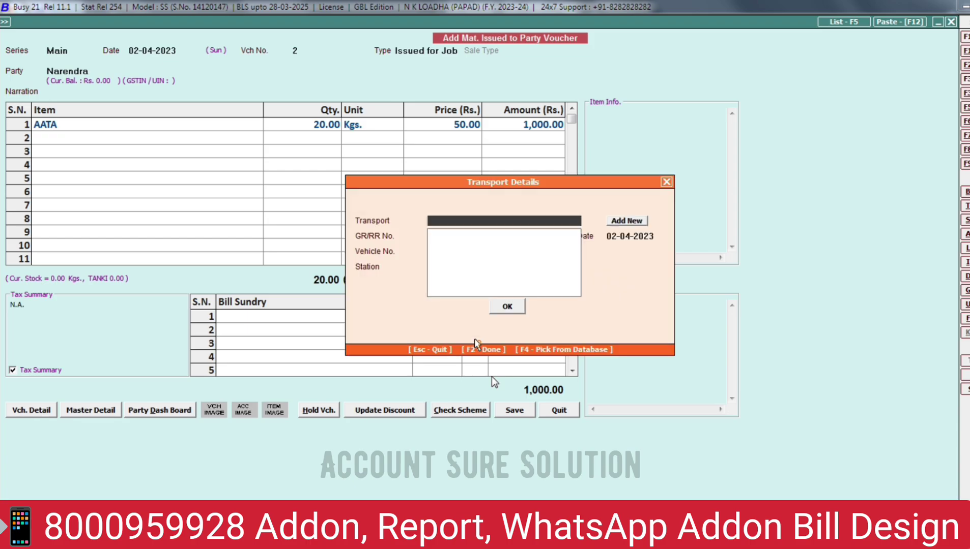
{"action": "left_click", "coordinate": [506, 307]}
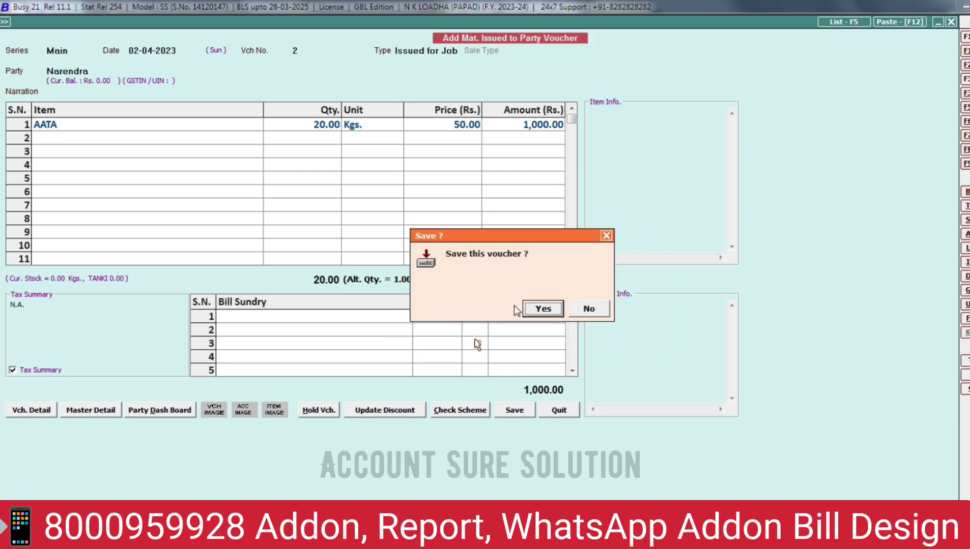
Step: Save the job work issue voucher and close the blank voucher that follows
{"action": "left_click", "coordinate": [540, 309]}
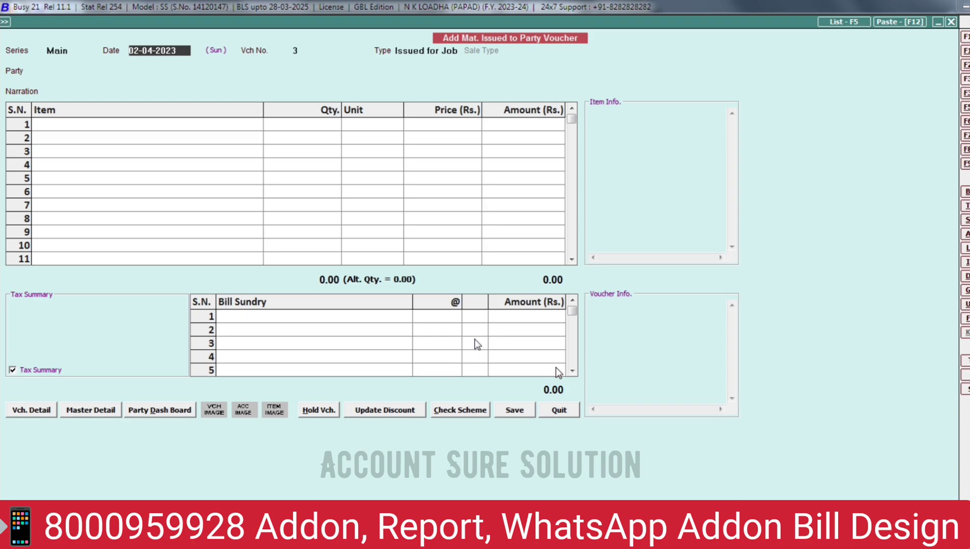
{"action": "key", "text": "Escape"}
{"action": "key", "text": "Return"}
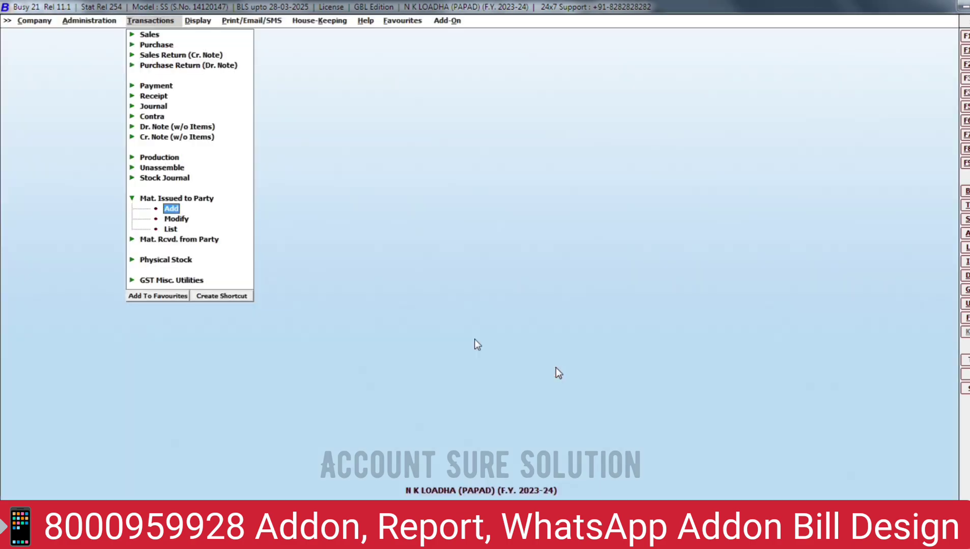
Step: Start a new material received from party voucher dated 03-04-2023 in the Main series
{"action": "key", "text": "Down"}
{"action": "key", "text": "Down"}
{"action": "key", "text": "Down"}
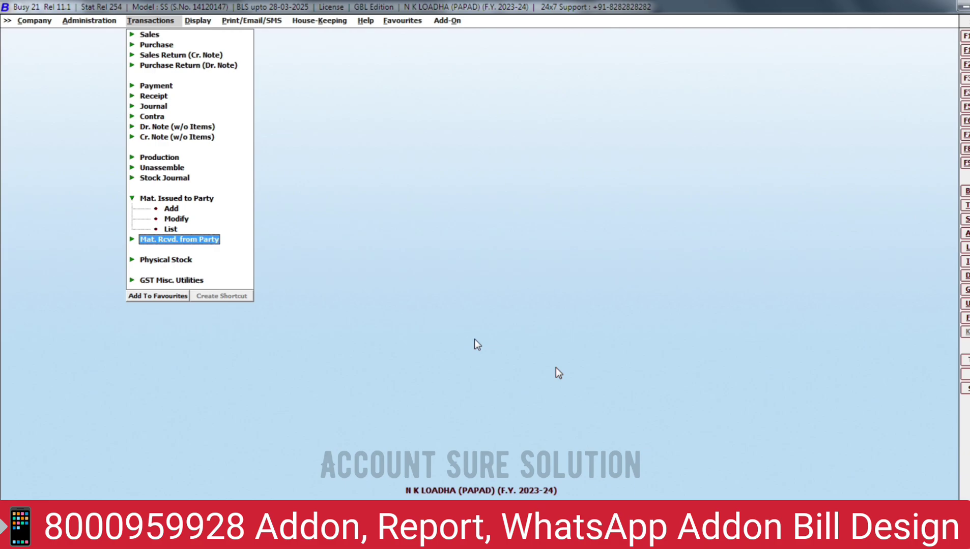
{"action": "key", "text": "Return"}
{"action": "key", "text": "Return"}
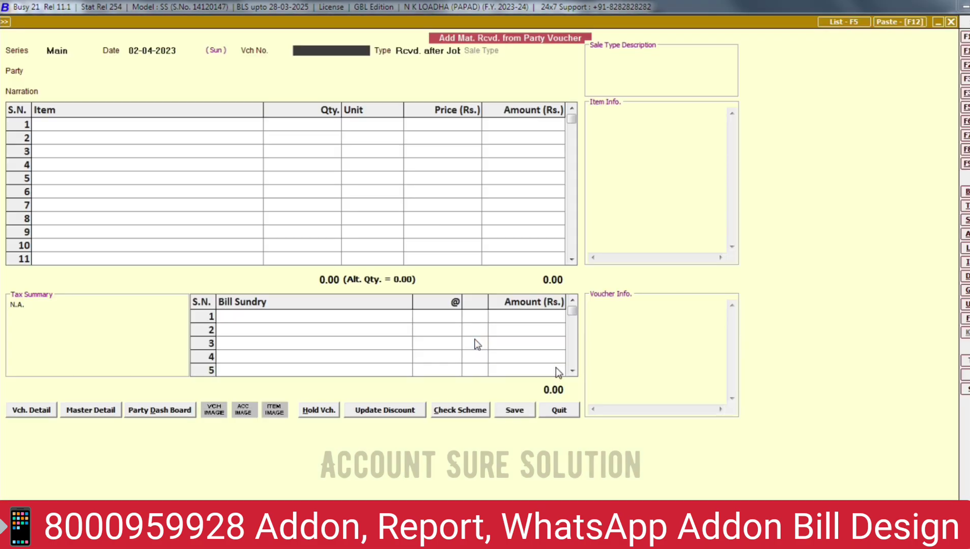
{"action": "type", "text": "3.0"}
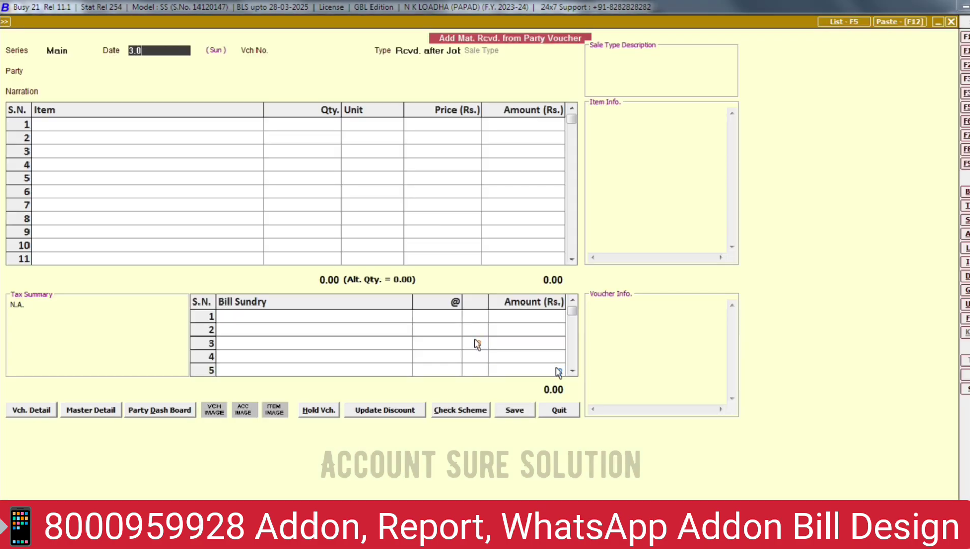
{"action": "type", "text": "4"}
{"action": "key", "text": "Return"}
{"action": "key", "text": "Return"}
{"action": "key", "text": "Return"}
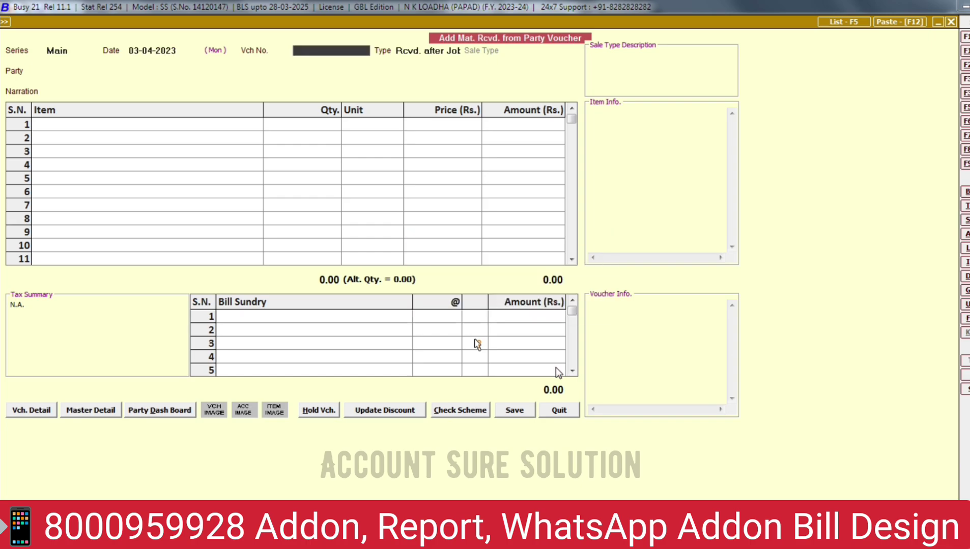
Step: Set the voucher number to 3, keep the type Rcvd. after Job Work, and select the same job work party
{"action": "type", "text": "3"}
{"action": "key", "text": "Return"}
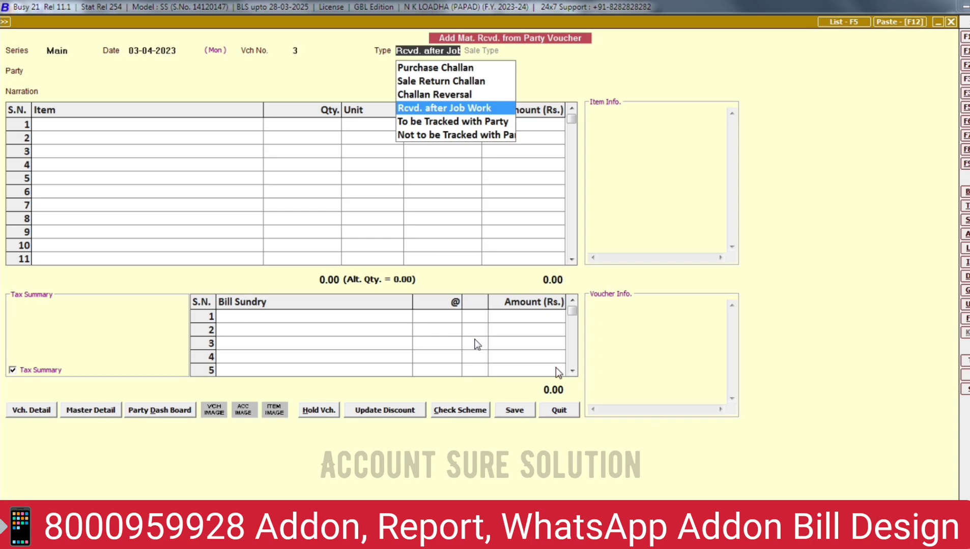
{"action": "key", "text": "Return"}
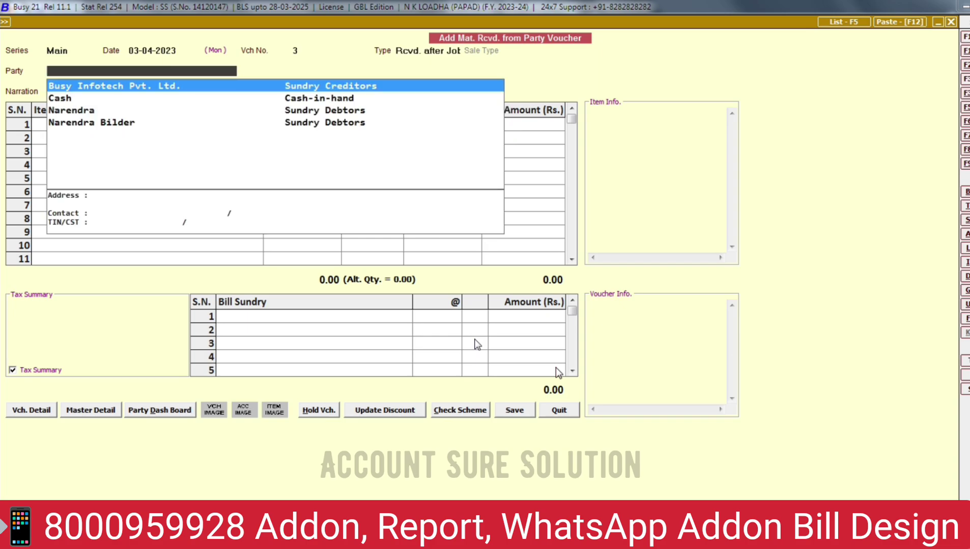
{"action": "key", "text": "Down"}
{"action": "key", "text": "Down"}
{"action": "key", "text": "Down"}
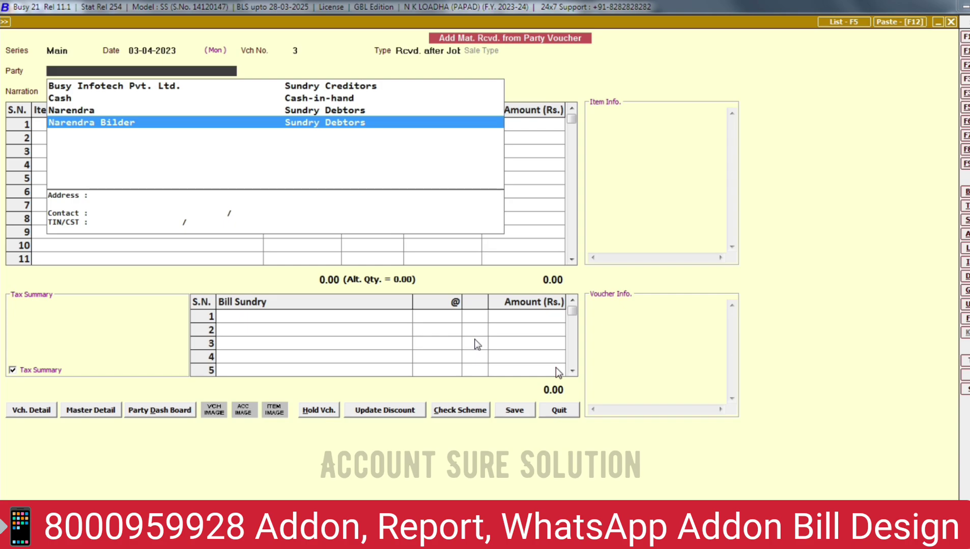
{"action": "key", "text": "Up"}
{"action": "key", "text": "Return"}
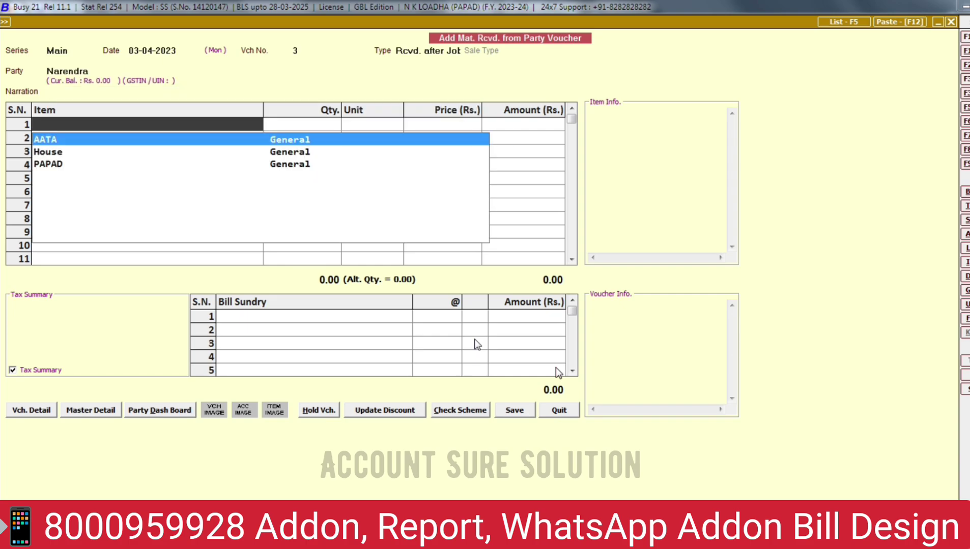
Step: Add the item PAPAD with a quantity of 15.80 on the first line of the received voucher
{"action": "type", "text": "p"}
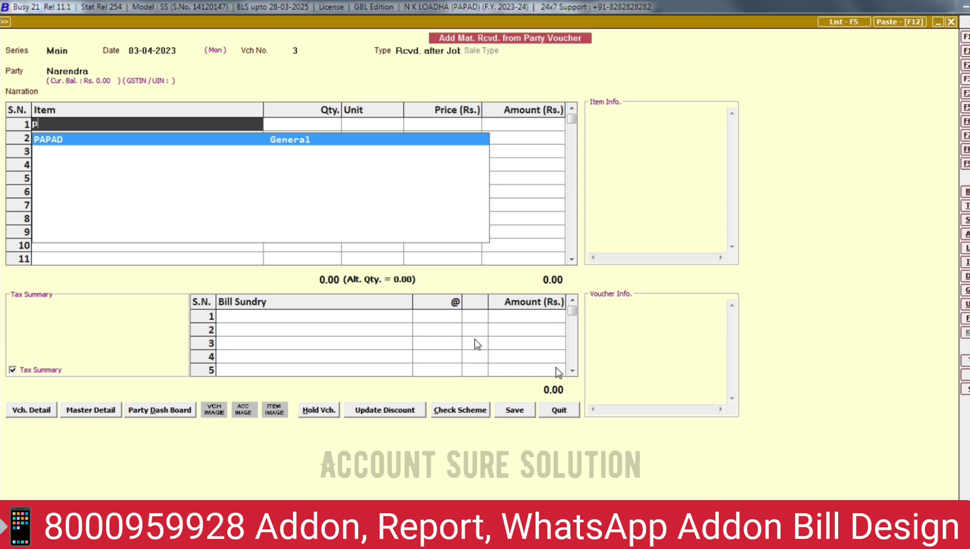
{"action": "type", "text": "ap"}
{"action": "key", "text": "Return"}
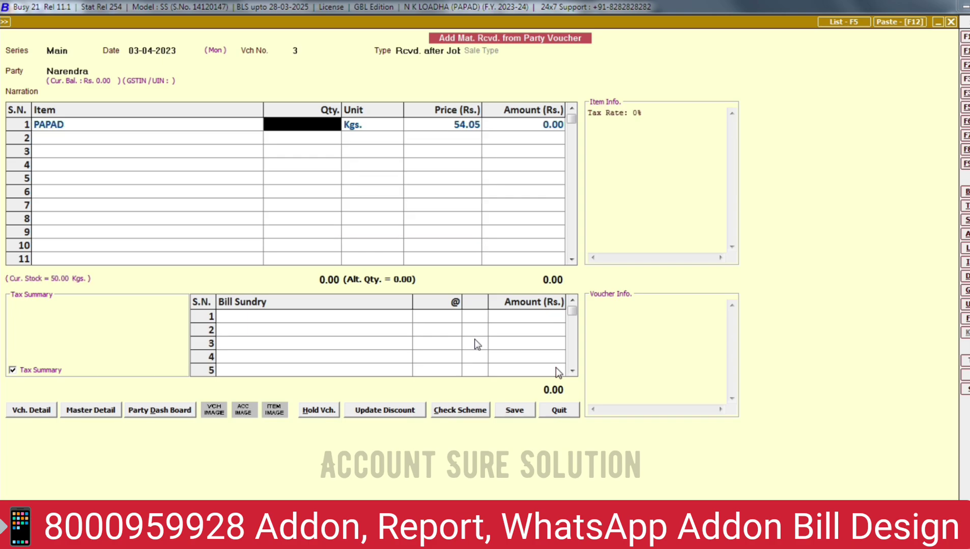
{"action": "type", "text": "150"}
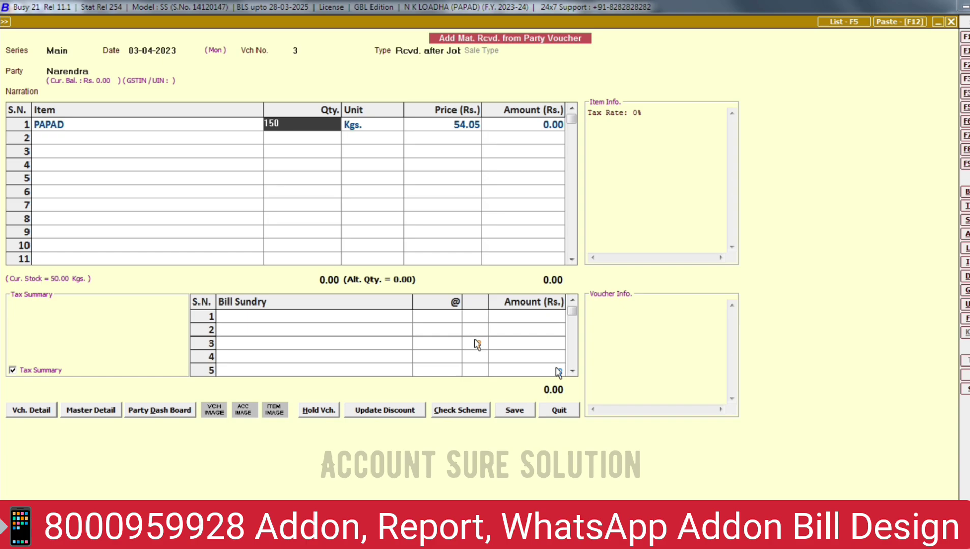
{"action": "key", "text": "BackSpace"}
{"action": "type", "text": ".5"}
{"action": "key", "text": "BackSpace"}
{"action": "type", "text": "800"}
{"action": "key", "text": "Return"}
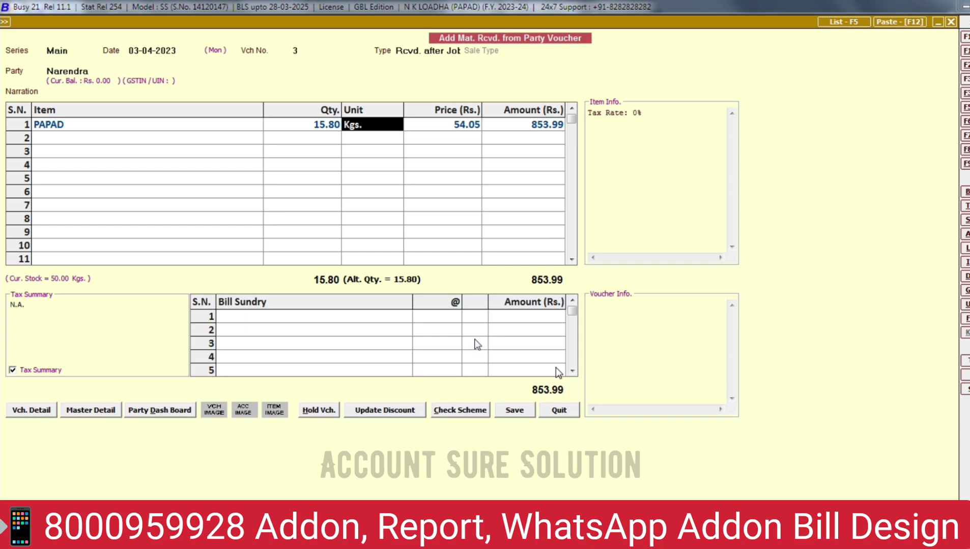
Step: Keep PAPAD in Kgs. and save 20.00 Kgs. of AATA as the material consumed in job work, without wastage
{"action": "key", "text": "Return"}
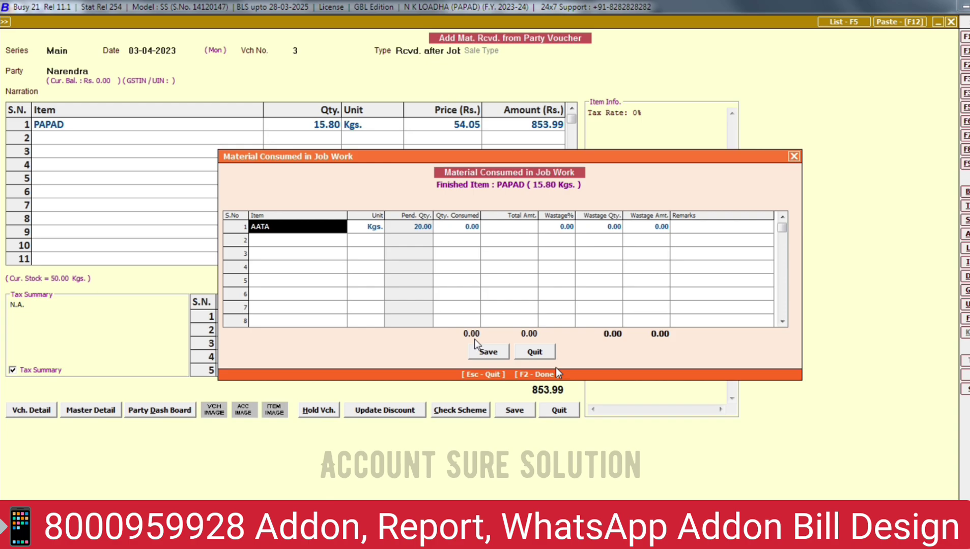
{"action": "key", "text": "Return"}
{"action": "key", "text": "Return"}
{"action": "key", "text": "Return"}
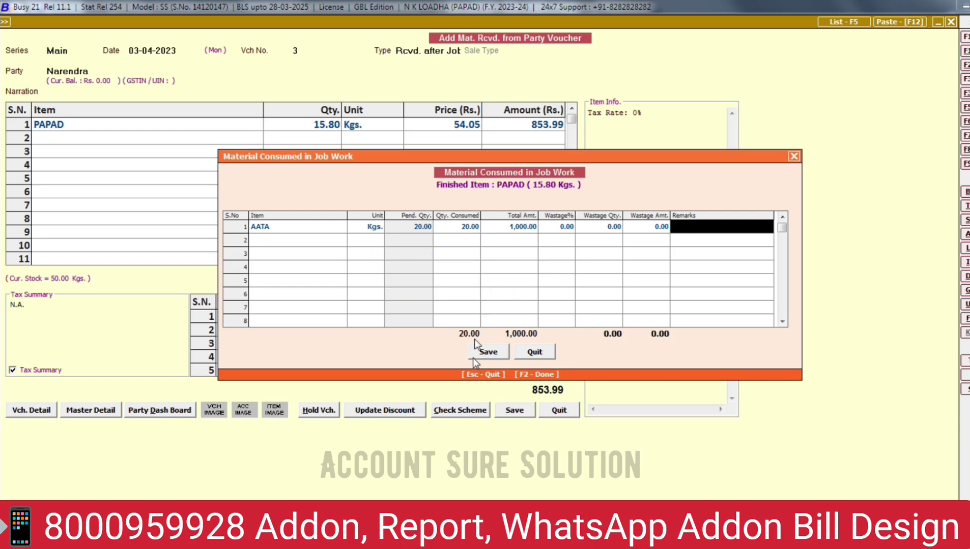
{"action": "left_click", "coordinate": [484, 352]}
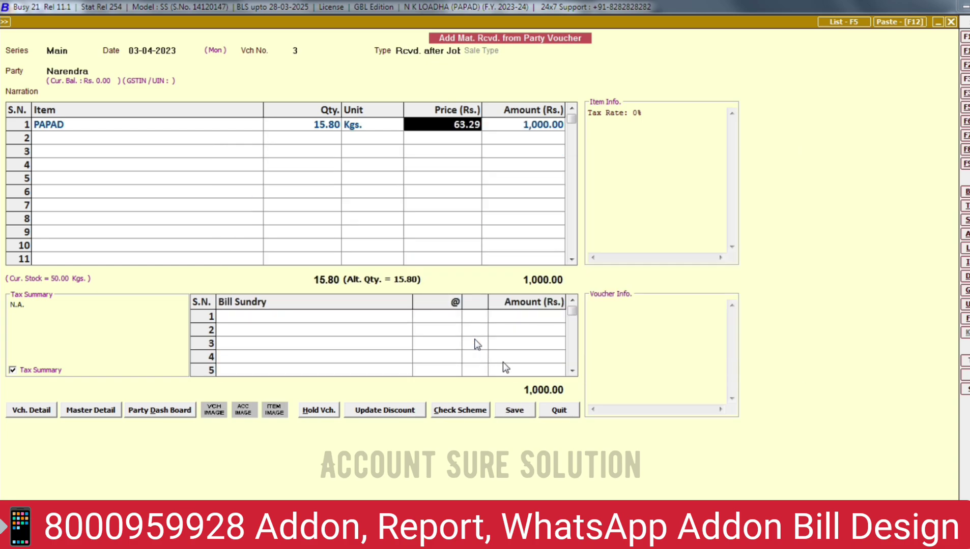
Step: Save the material received voucher and close the blank voucher that follows
{"action": "left_click", "coordinate": [513, 410]}
{"action": "left_click", "coordinate": [512, 311]}
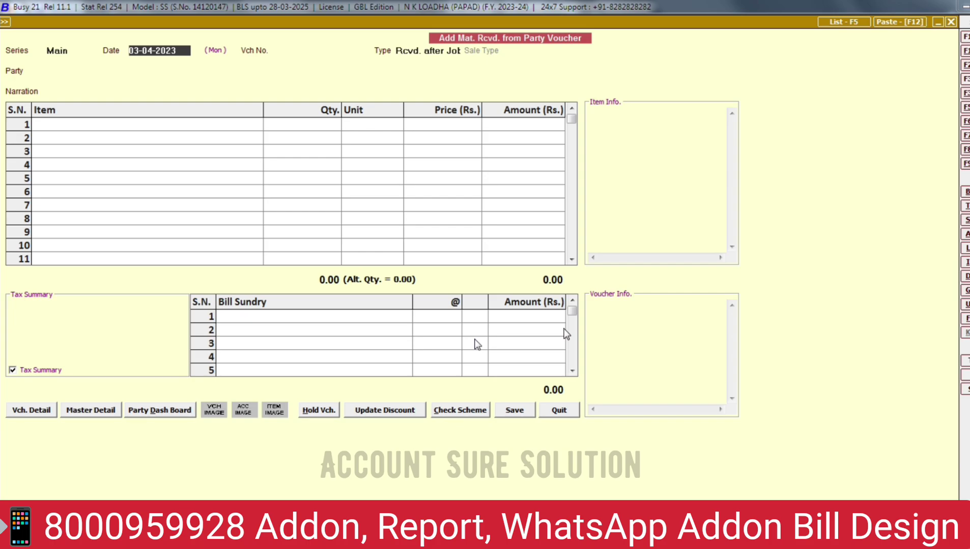
{"action": "key", "text": "Escape"}
{"action": "key", "text": "Return"}
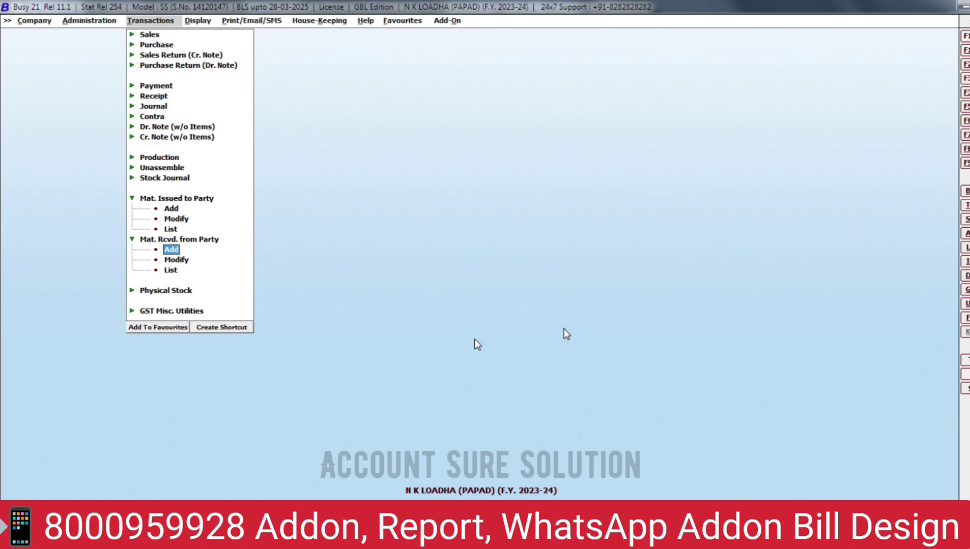
Step: Start another material issued to party voucher dated 04-04-2023
{"action": "key", "text": "Up"}
{"action": "key", "text": "Up"}
{"action": "key", "text": "Up"}
{"action": "key", "text": "Return"}
{"action": "key", "text": "Return"}
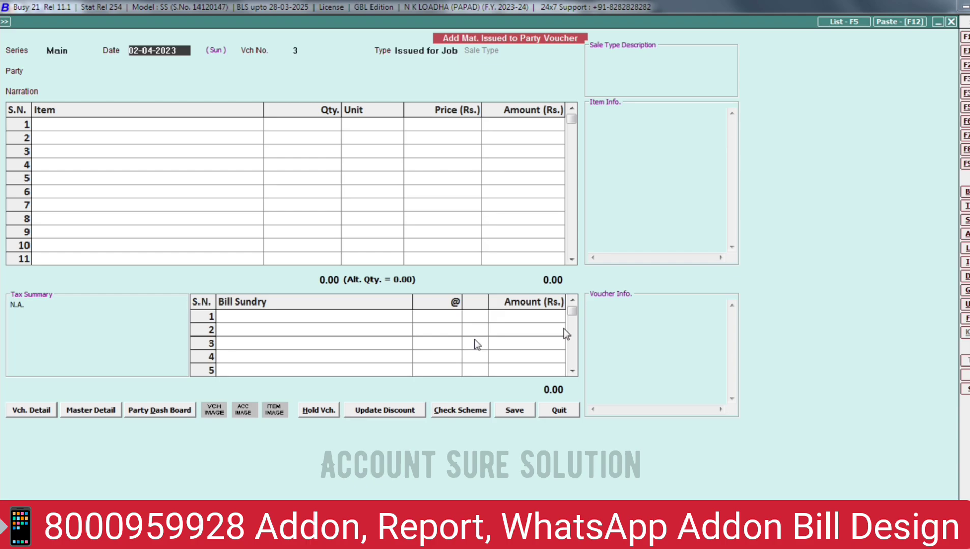
{"action": "type", "text": "04"}
{"action": "key", "text": "Return"}
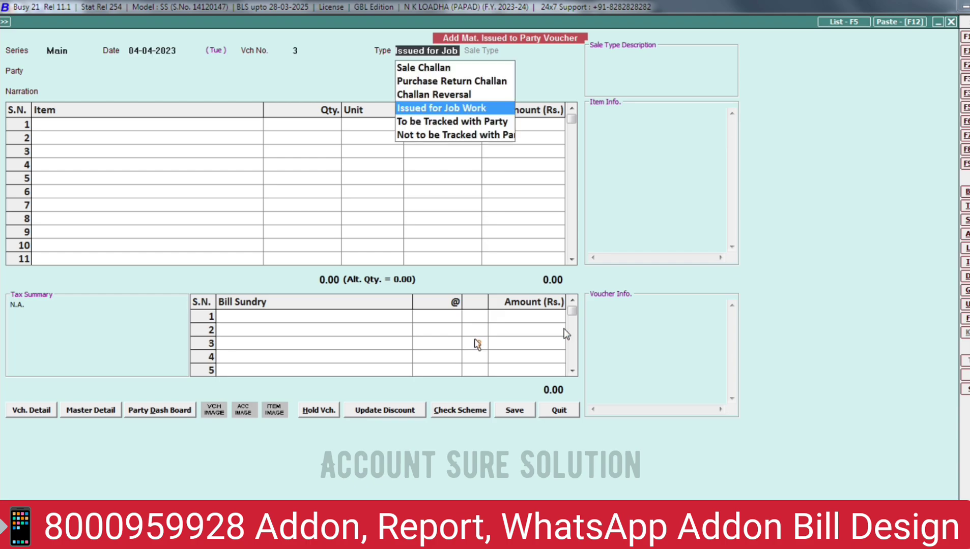
Step: Keep the type Issued for Job Work and select the same job work party for the issue voucher
{"action": "key", "text": "Return"}
{"action": "key", "text": "Down"}
{"action": "key", "text": "Down"}
{"action": "key", "text": "Down"}
{"action": "key", "text": "Up"}
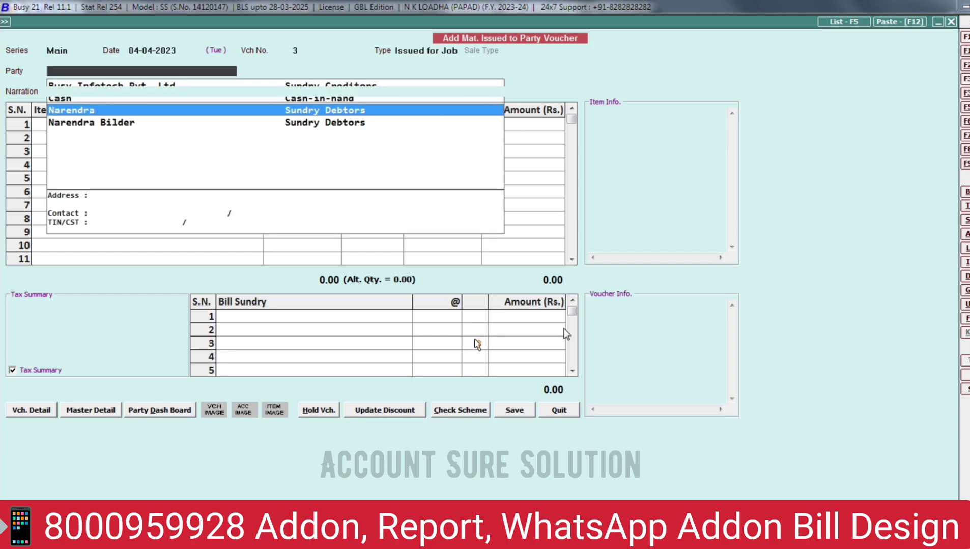
{"action": "key", "text": "Return"}
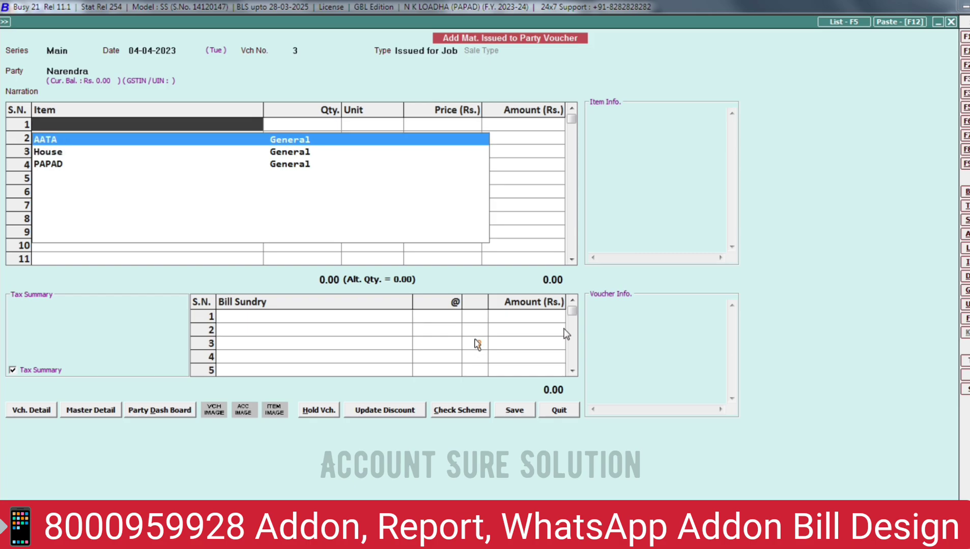
Step: Add 40 Kgs. of AATA at a price of 50.00 on the first line and finish item entry
{"action": "key", "text": "Return"}
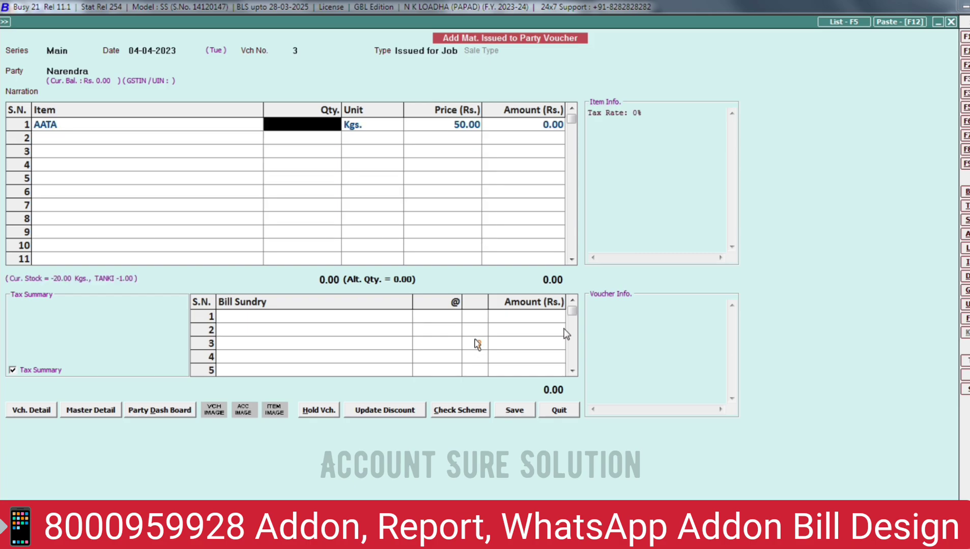
{"action": "type", "text": "400"}
{"action": "key", "text": "BackSpace"}
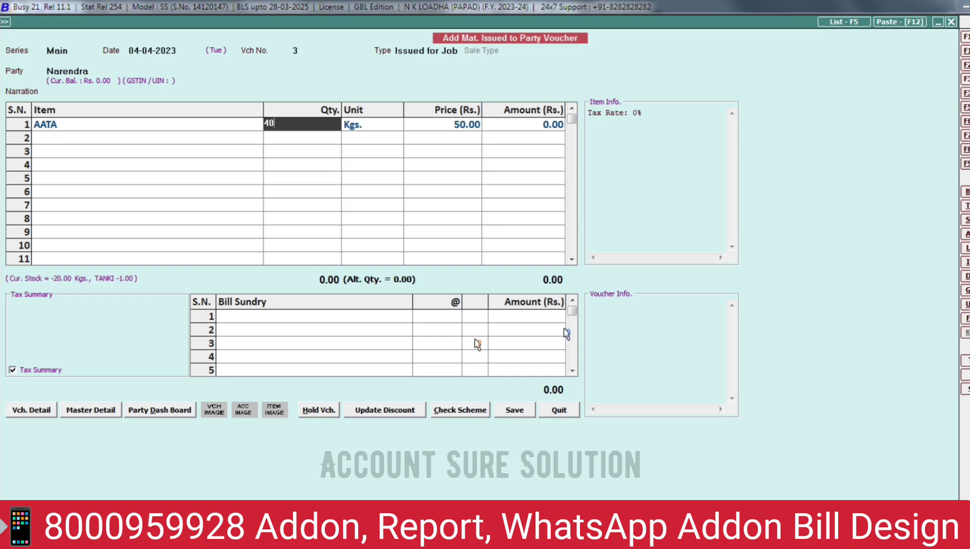
{"action": "key", "text": "Return"}
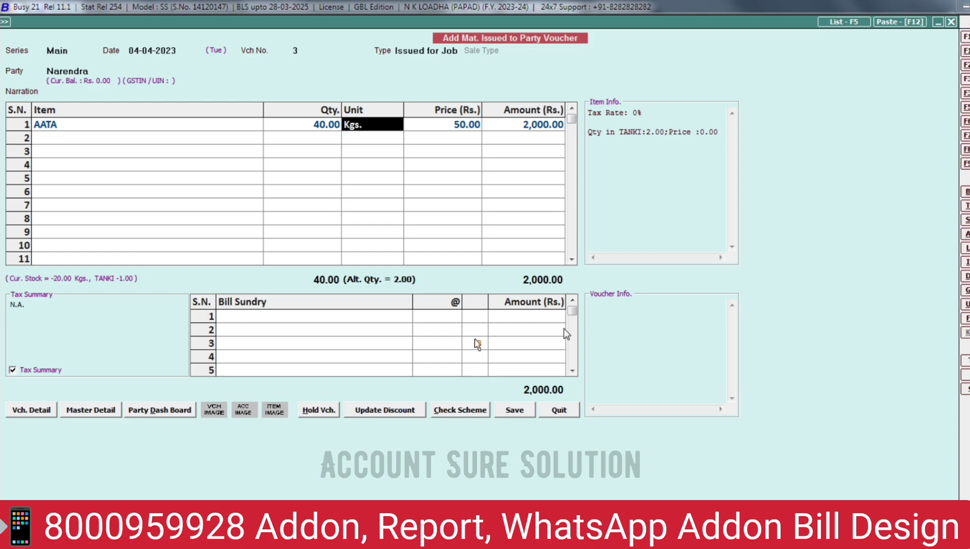
{"action": "key", "text": "Return"}
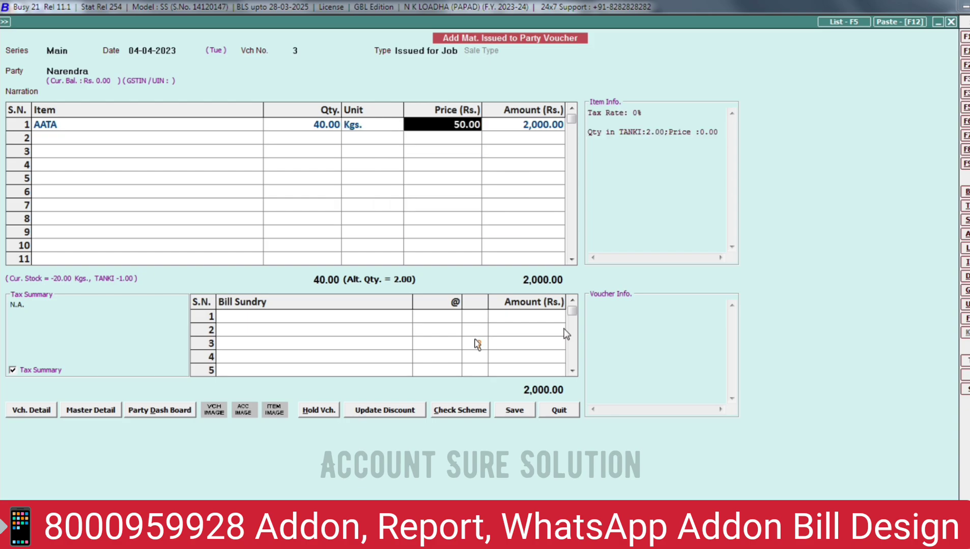
{"action": "key", "text": "Return"}
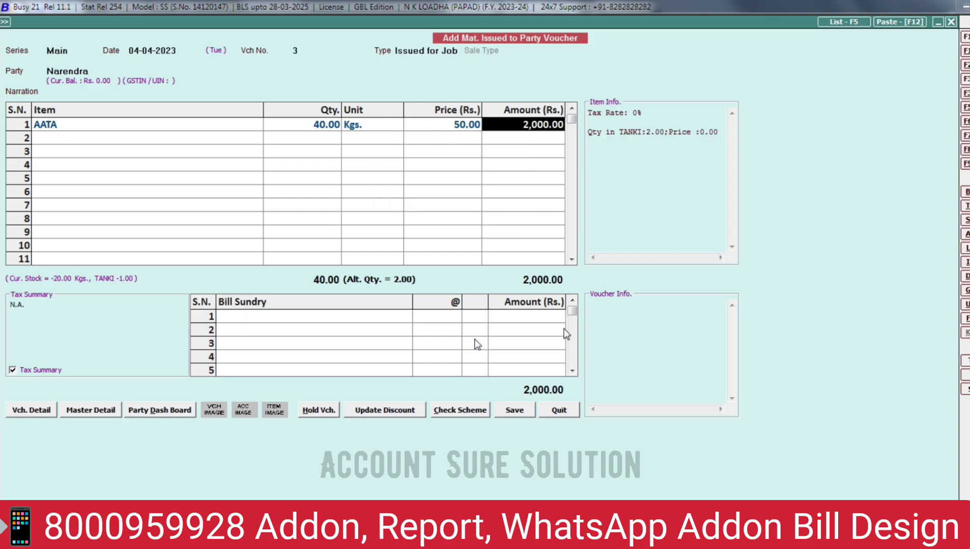
{"action": "key", "text": "Return"}
{"action": "key", "text": "Return"}
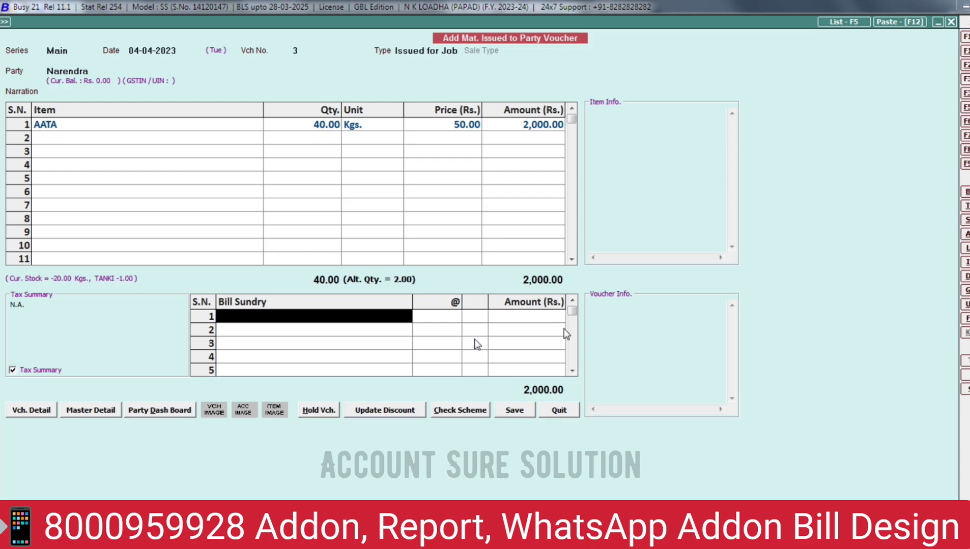
Step: Leave bill sundries blank, save PAPAD with a quantity of 31 as finished goods to be received, and accept blank transport details
{"action": "key", "text": "Return"}
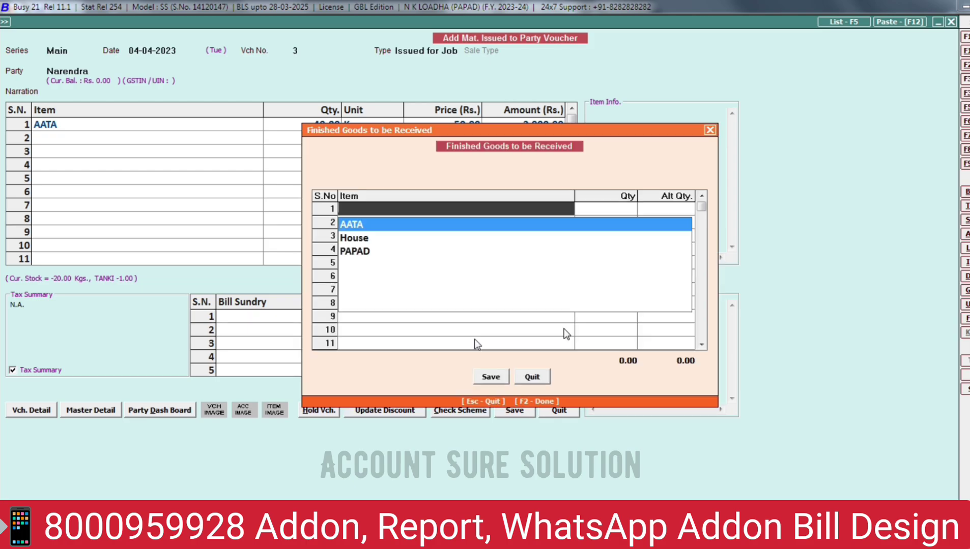
{"action": "key", "text": "Down"}
{"action": "key", "text": "Down"}
{"action": "key", "text": "Return"}
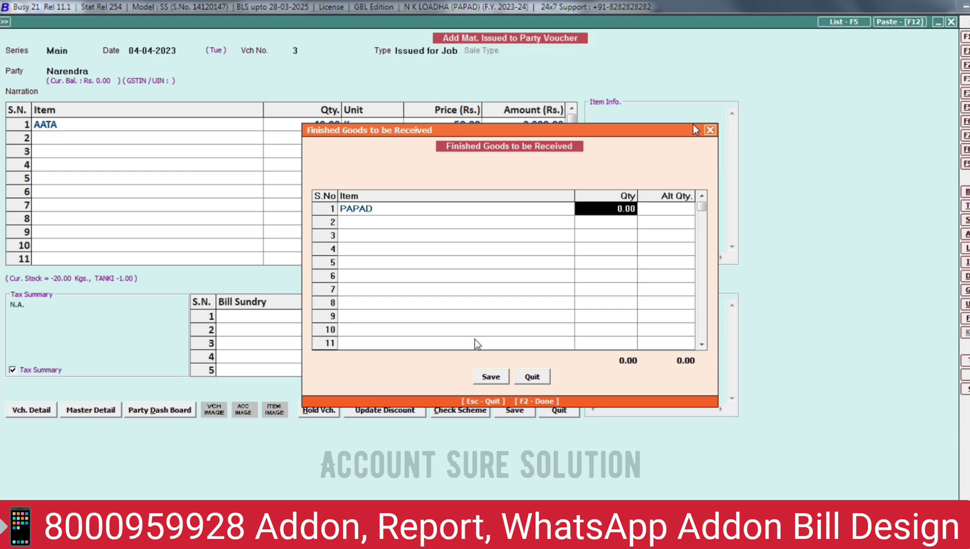
{"action": "type", "text": "31"}
{"action": "key", "text": "Return"}
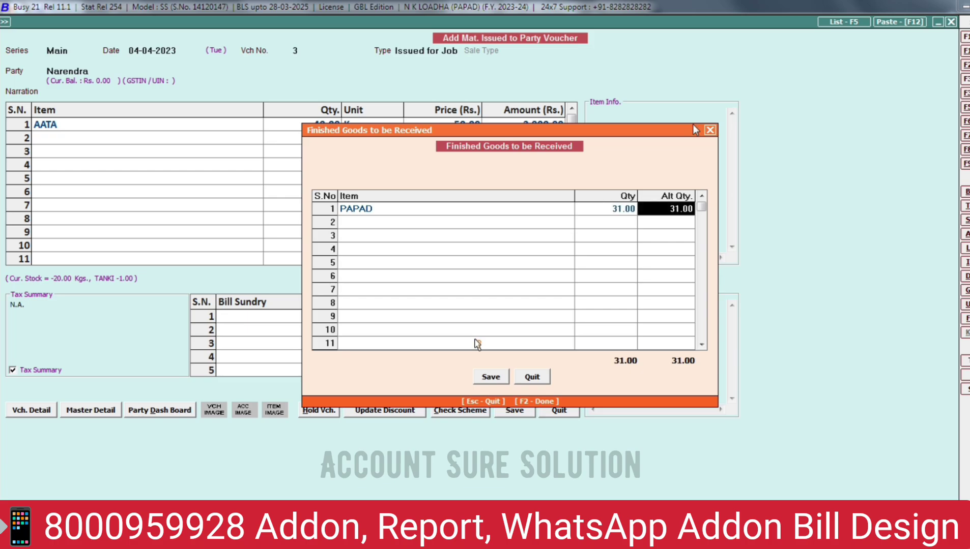
{"action": "key", "text": "Return"}
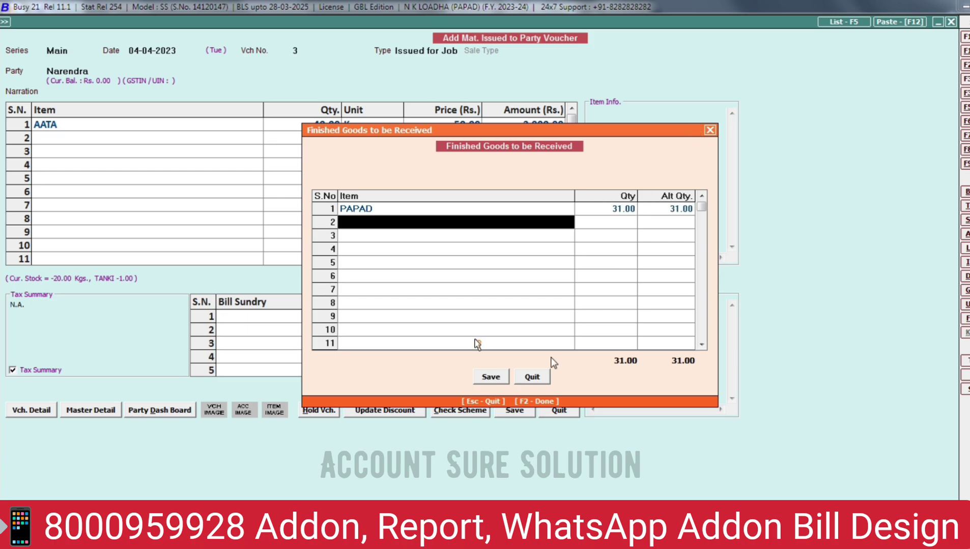
{"action": "left_click", "coordinate": [491, 377]}
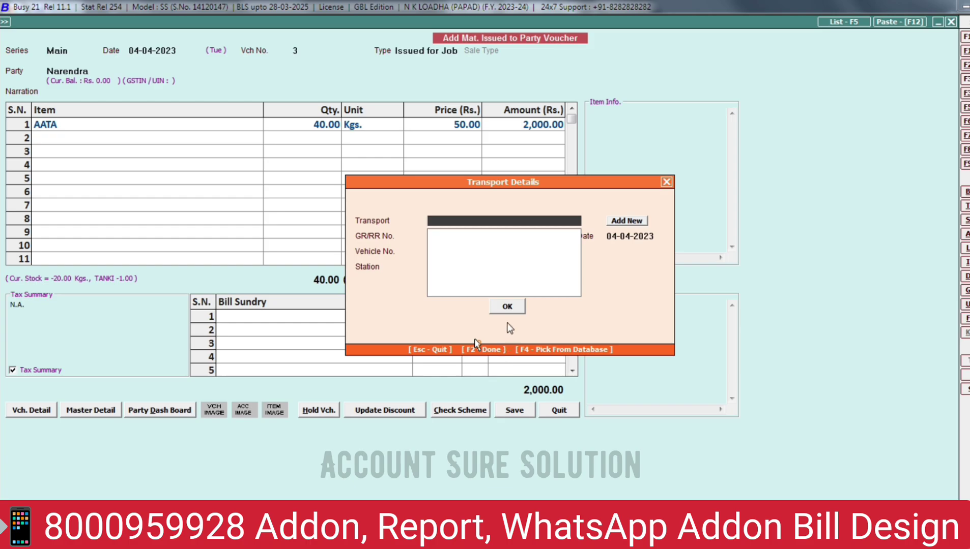
{"action": "left_click", "coordinate": [507, 311]}
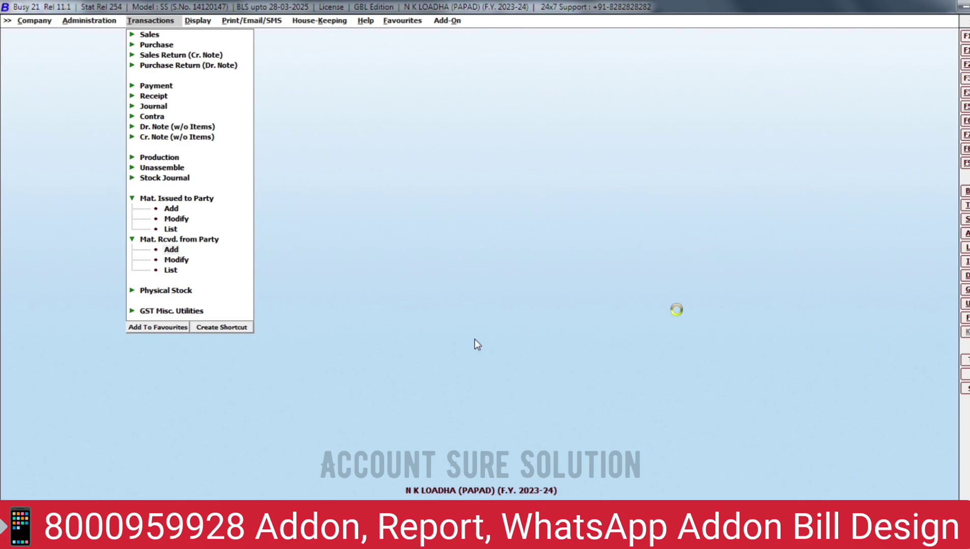
Step: Start a material received from party voucher dated 05-04-2023, keeping the type Rcvd. after Job Work and selecting the same job work party
{"action": "key", "text": "Return"}
{"action": "type", "text": "5.04"}
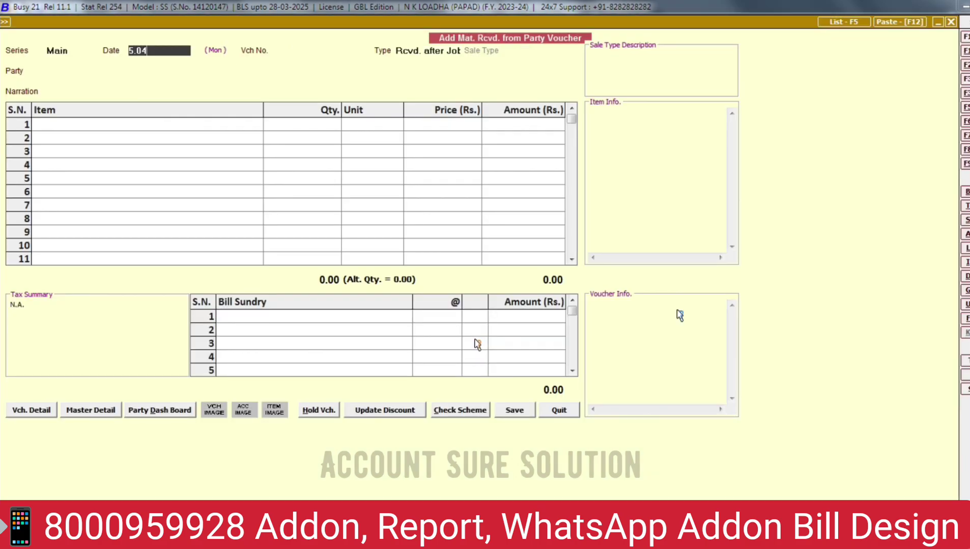
{"action": "key", "text": "Return"}
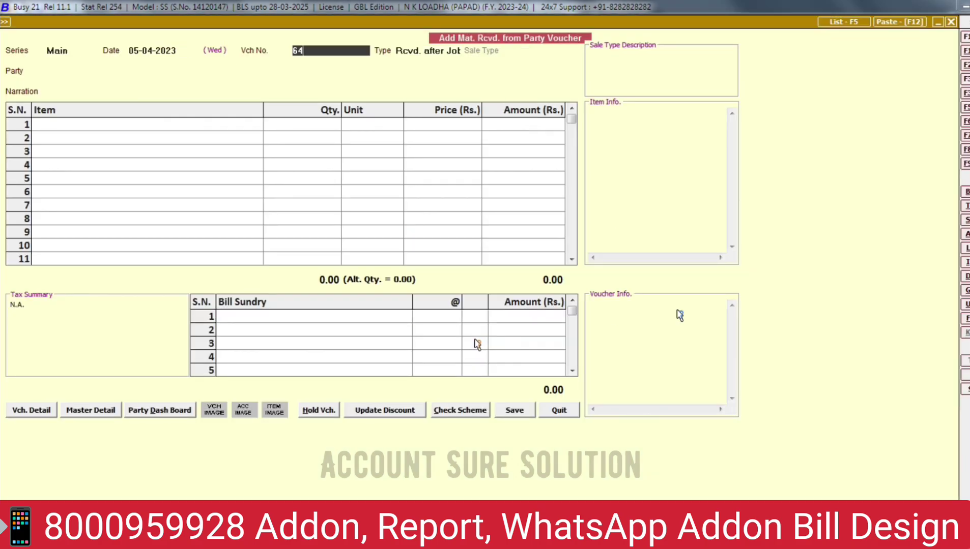
{"action": "key", "text": "Return"}
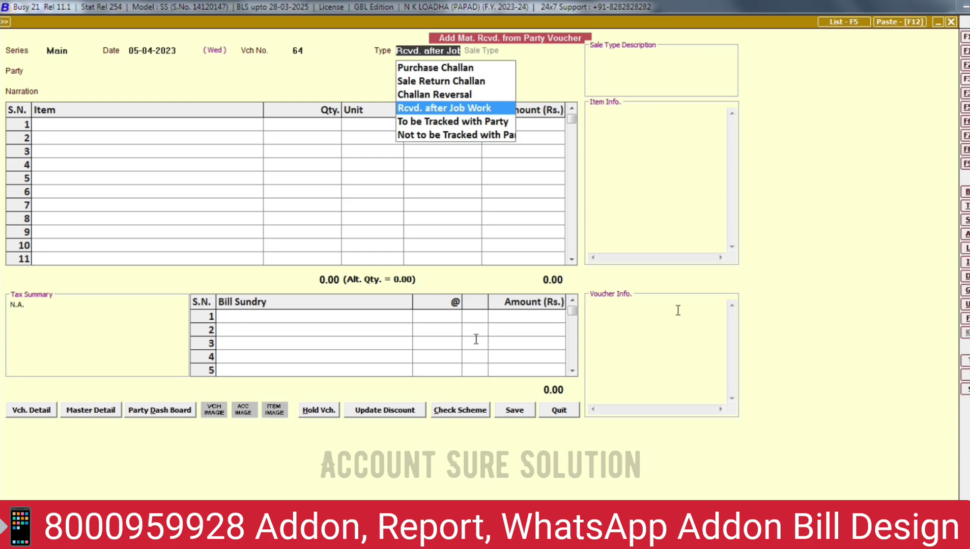
{"action": "key", "text": "Return"}
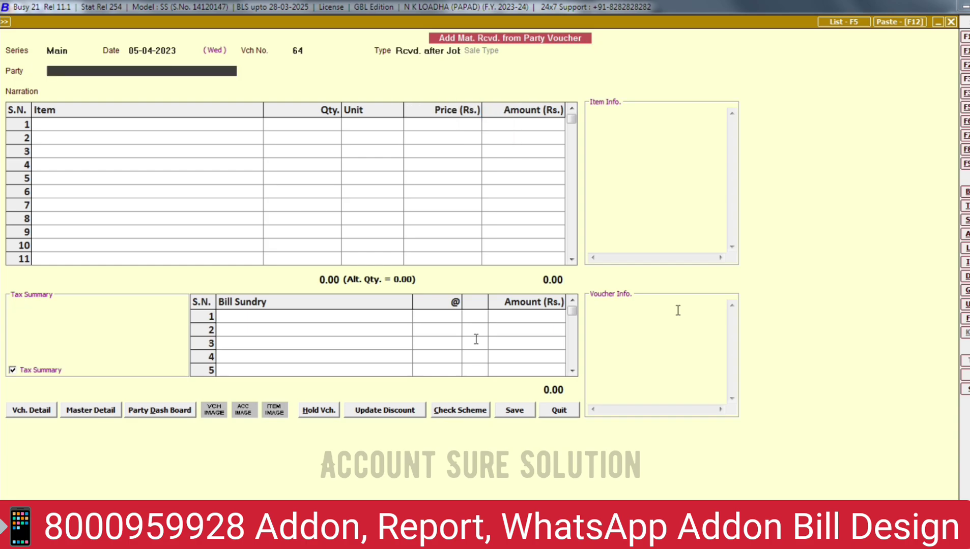
{"action": "key", "text": "Return"}
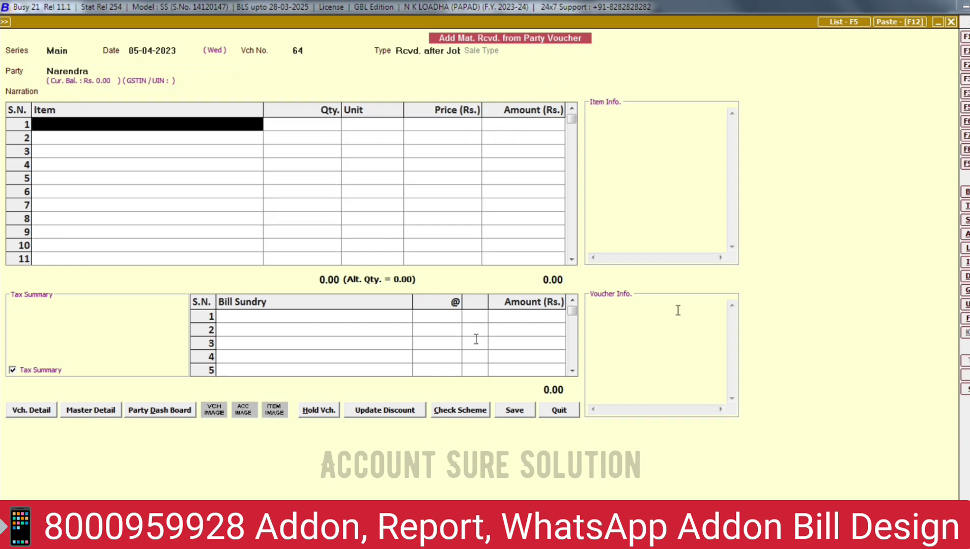
Step: Add 35 Kgs. of PAPAD as the received item on the first line
{"action": "key", "text": "Down"}
{"action": "key", "text": "Down"}
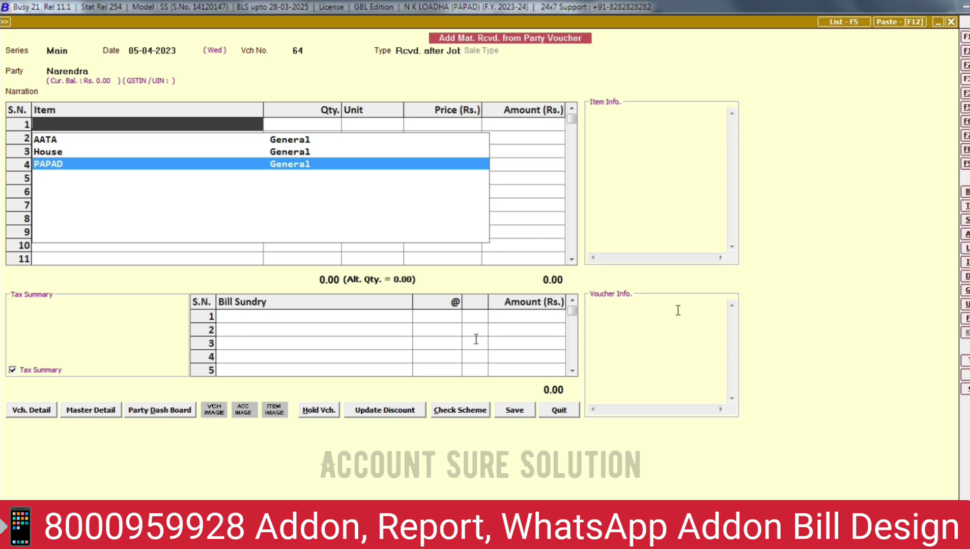
{"action": "key", "text": "Return"}
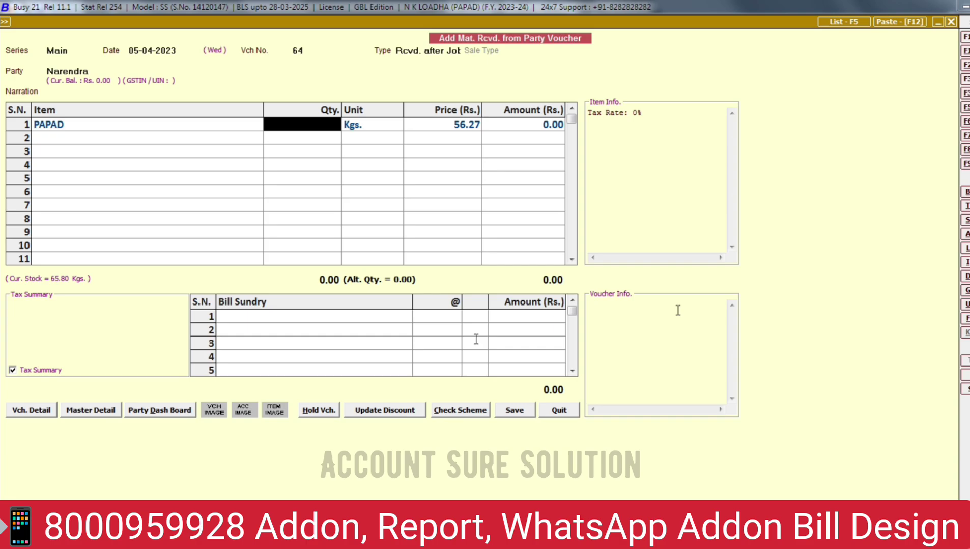
{"action": "type", "text": "35"}
{"action": "key", "text": "Return"}
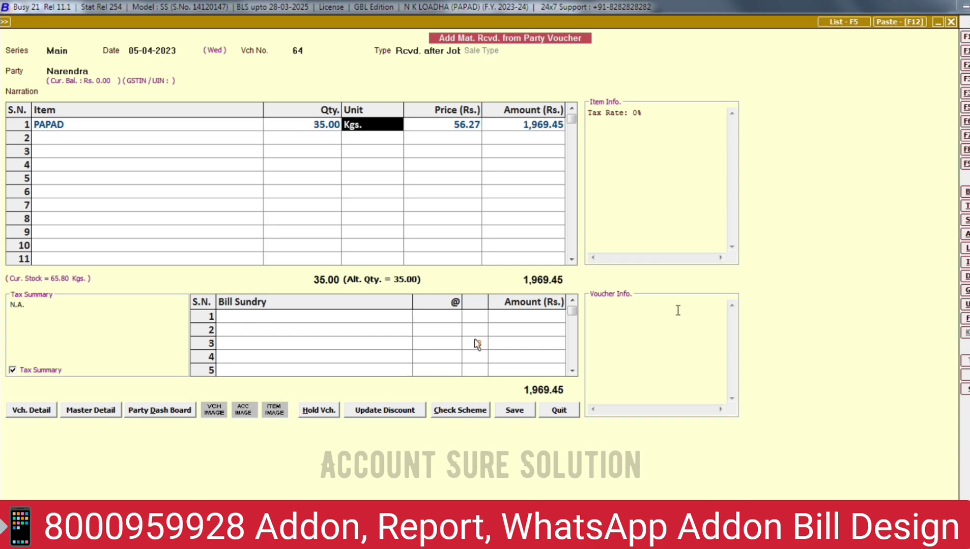
{"action": "key", "text": "Return"}
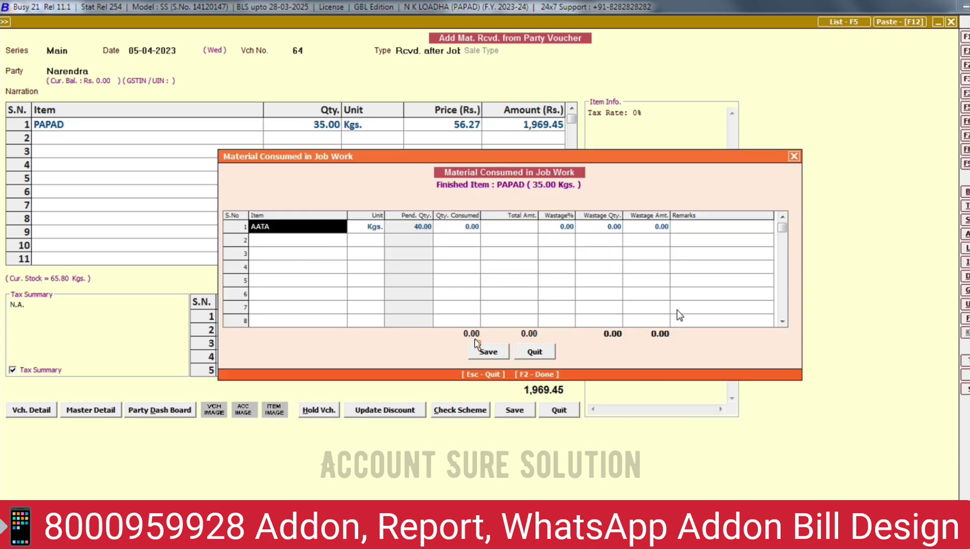
Step: Record 40.00 Kgs. of AATA consumed for the PAPAD without wastage and save the material consumption
{"action": "key", "text": "Return"}
{"action": "key", "text": "Return"}
{"action": "key", "text": "Return"}
{"action": "key", "text": "Return"}
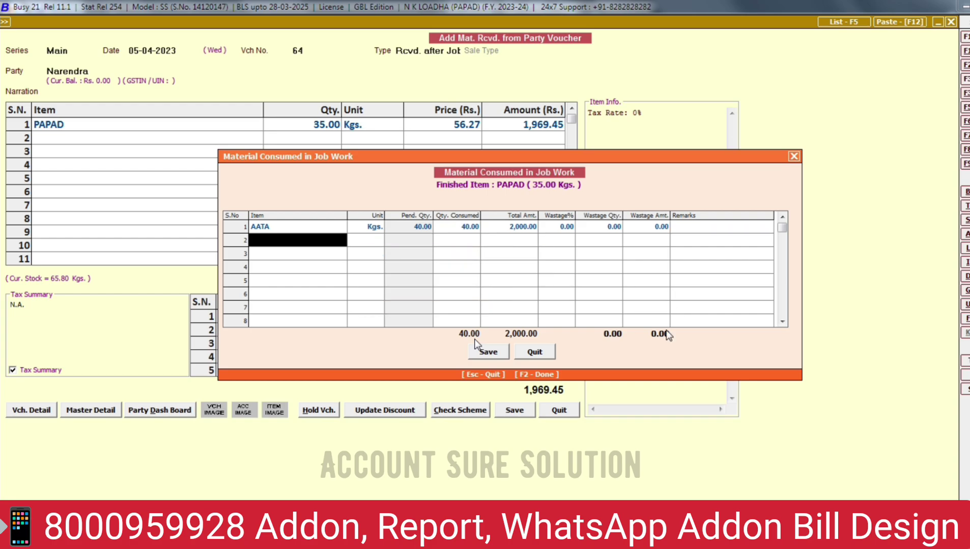
{"action": "left_click", "coordinate": [489, 354]}
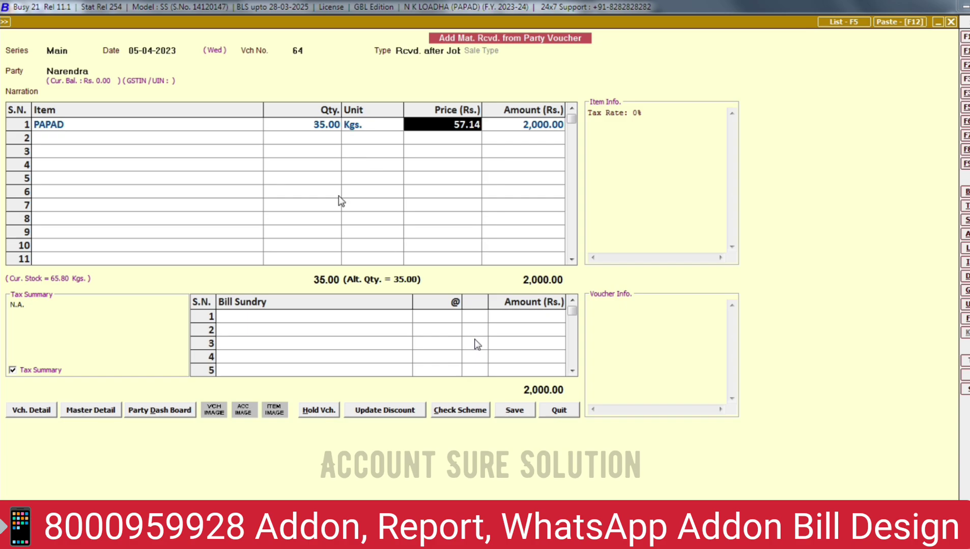
Step: Save the receipt voucher with blank transport details and leave voucher entry
{"action": "left_click", "coordinate": [511, 410]}
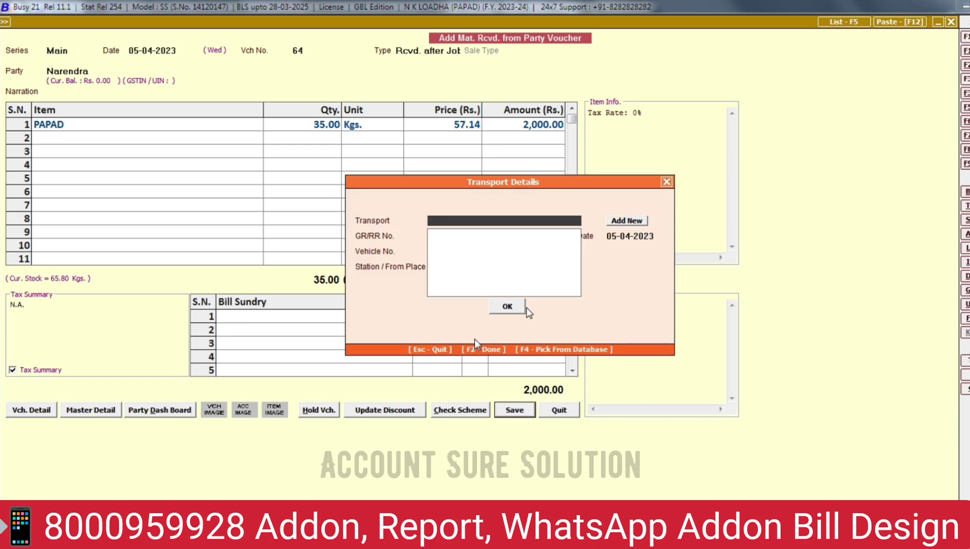
{"action": "left_click", "coordinate": [526, 308]}
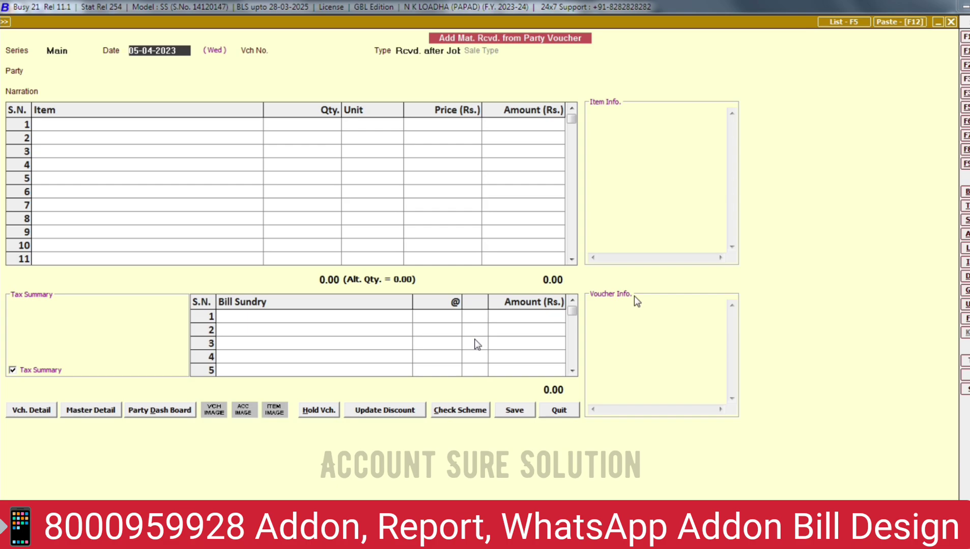
{"action": "key", "text": "Escape"}
{"action": "key", "text": "Return"}
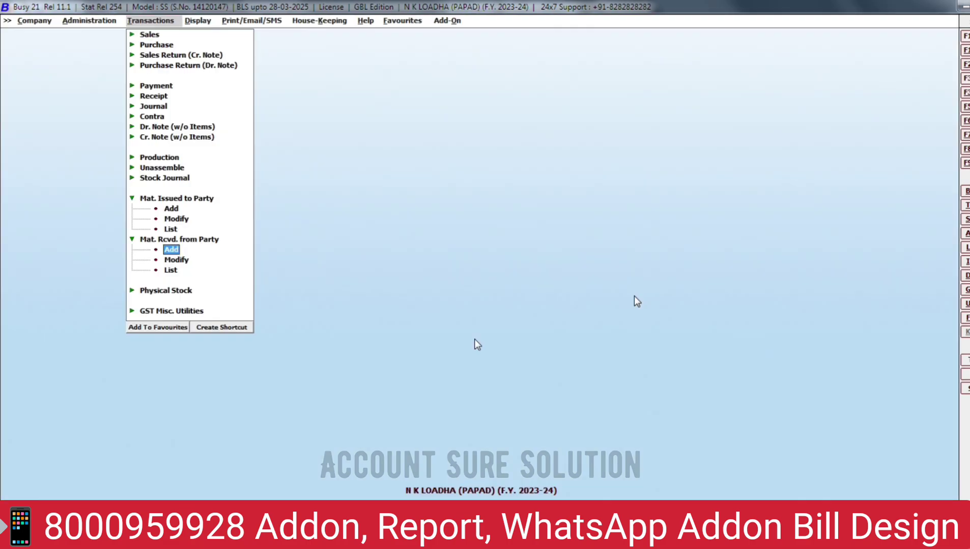
{"action": "key", "text": "Escape"}
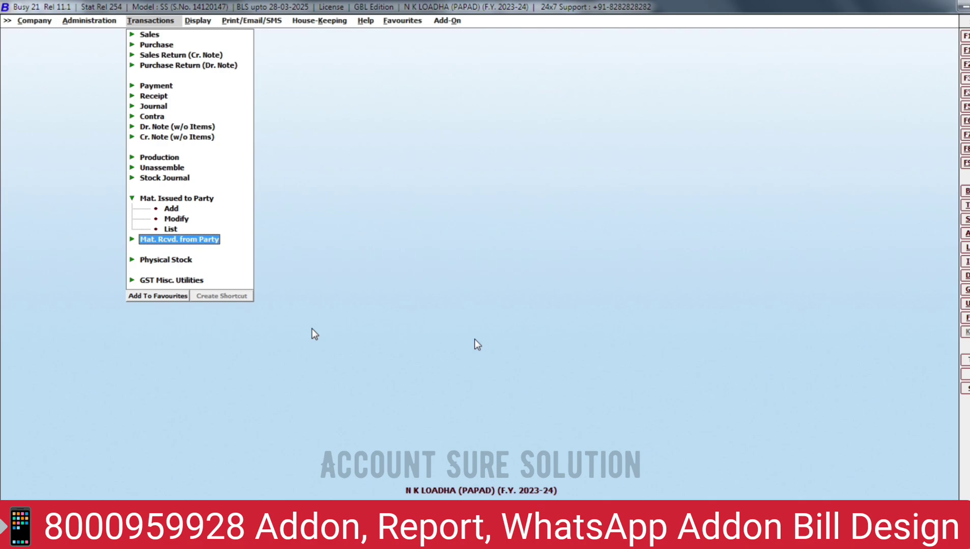
Step: Bring up the list of Out-Side Job Work reports
{"action": "key", "text": "Right"}
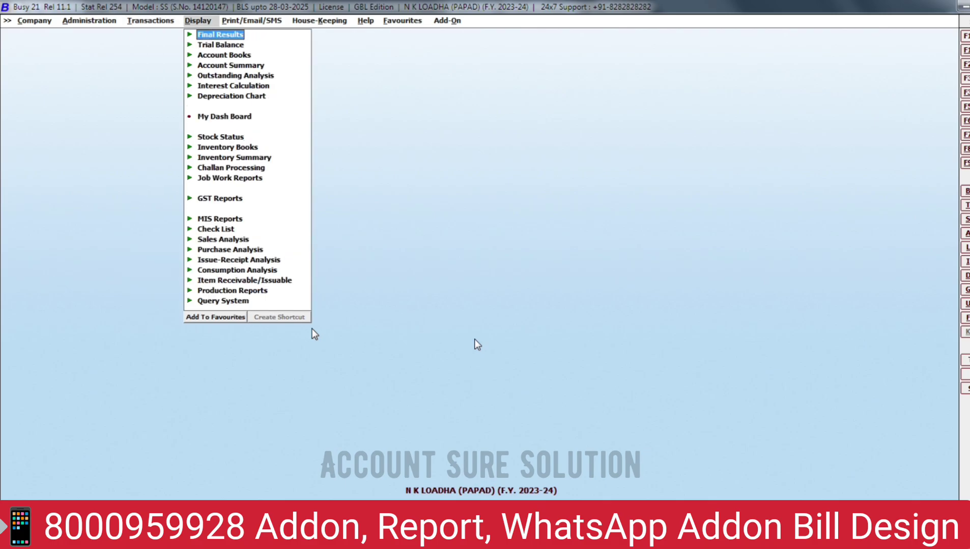
{"action": "key", "text": "Down"}
{"action": "key", "text": "Down"}
{"action": "key", "text": "Down"}
{"action": "key", "text": "Down"}
{"action": "key", "text": "Down"}
{"action": "key", "text": "Down"}
{"action": "key", "text": "Down"}
{"action": "key", "text": "Down"}
{"action": "key", "text": "Down"}
{"action": "key", "text": "Down"}
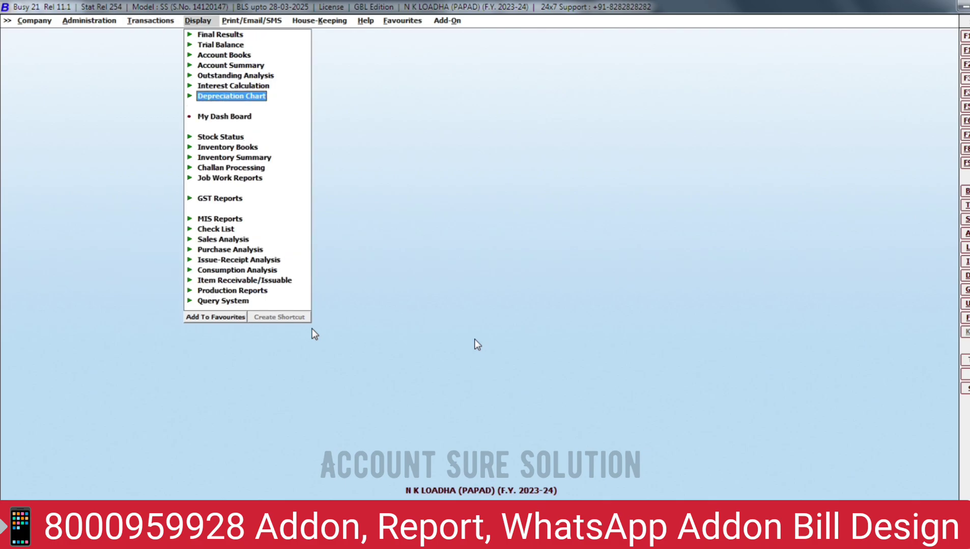
{"action": "key", "text": "Down"}
{"action": "key", "text": "Down"}
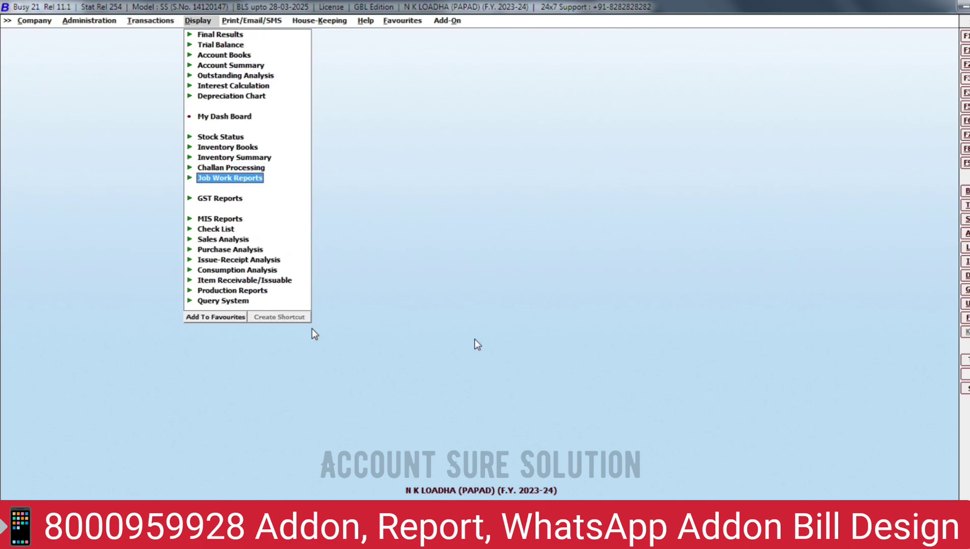
{"action": "key", "text": "Return"}
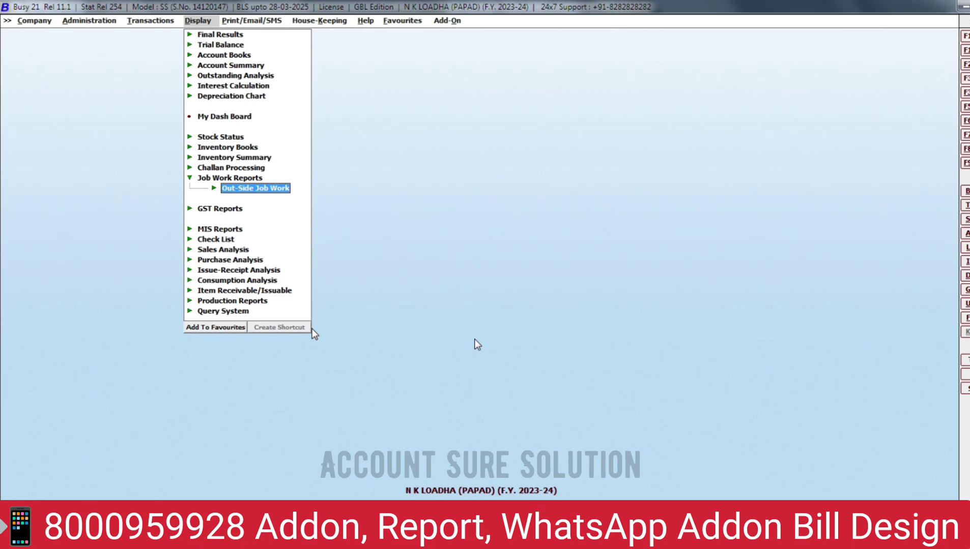
{"action": "key", "text": "Return"}
Step: Choose the item-wise Finished Goods To Be Received report for one item
{"action": "key", "text": "Down"}
{"action": "key", "text": "Down"}
{"action": "key", "text": "Down"}
{"action": "key", "text": "Down"}
{"action": "key", "text": "Down"}
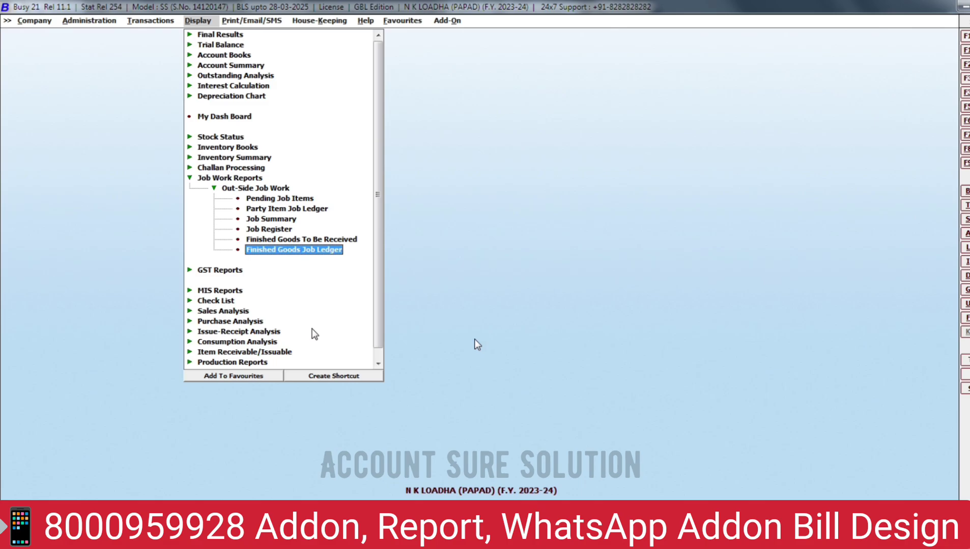
{"action": "key", "text": "Up"}
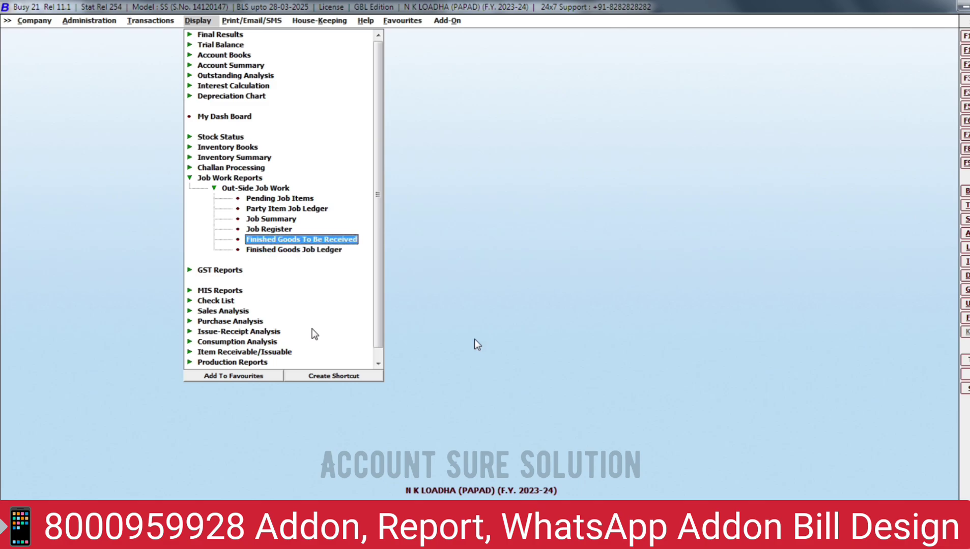
{"action": "key", "text": "Return"}
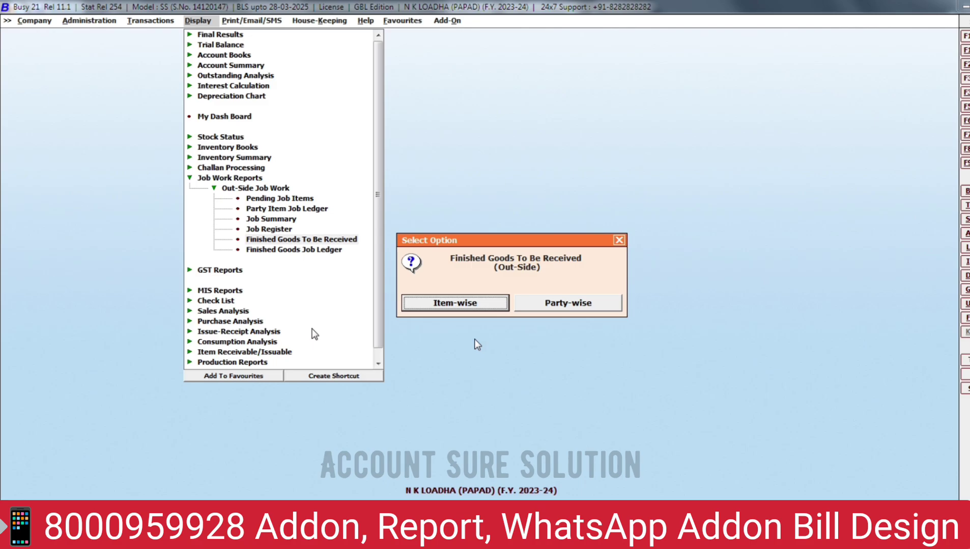
{"action": "key", "text": "Return"}
{"action": "key", "text": "Escape"}
{"action": "key", "text": "Return"}
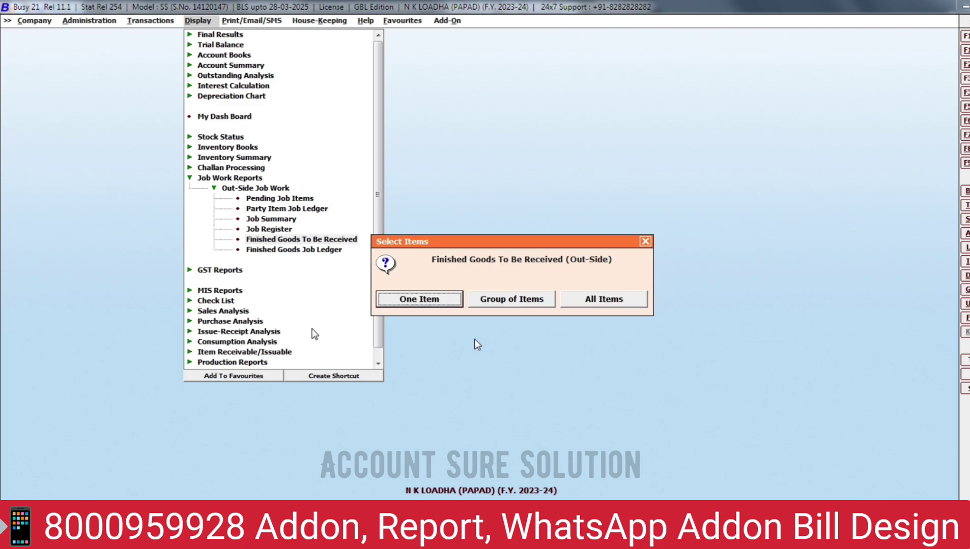
{"action": "key", "text": "Return"}
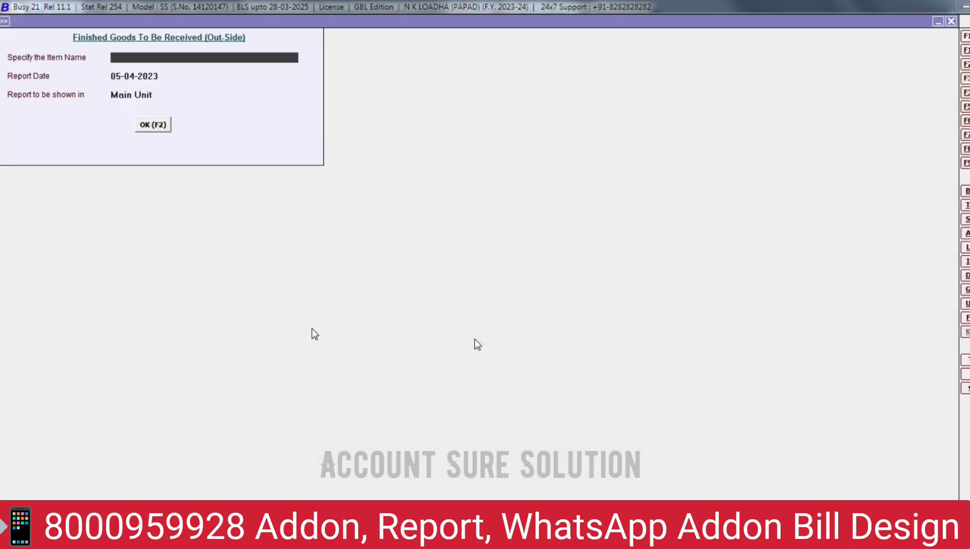
Step: Display the report for PAPAD as on 05-04-2023, shown in the main unit
{"action": "type", "text": "pap"}
{"action": "key", "text": "Return"}
{"action": "key", "text": "Return"}
{"action": "key", "text": "Return"}
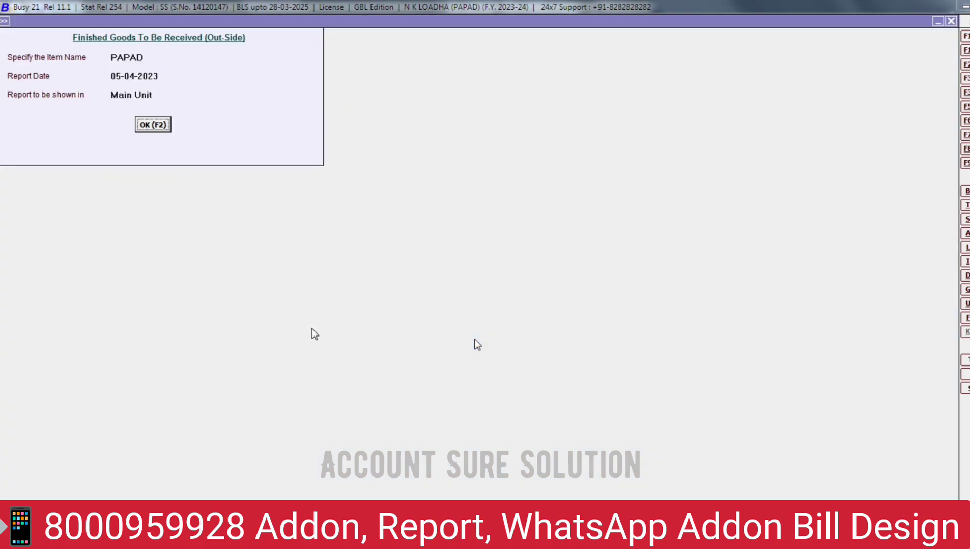
{"action": "key", "text": "Return"}
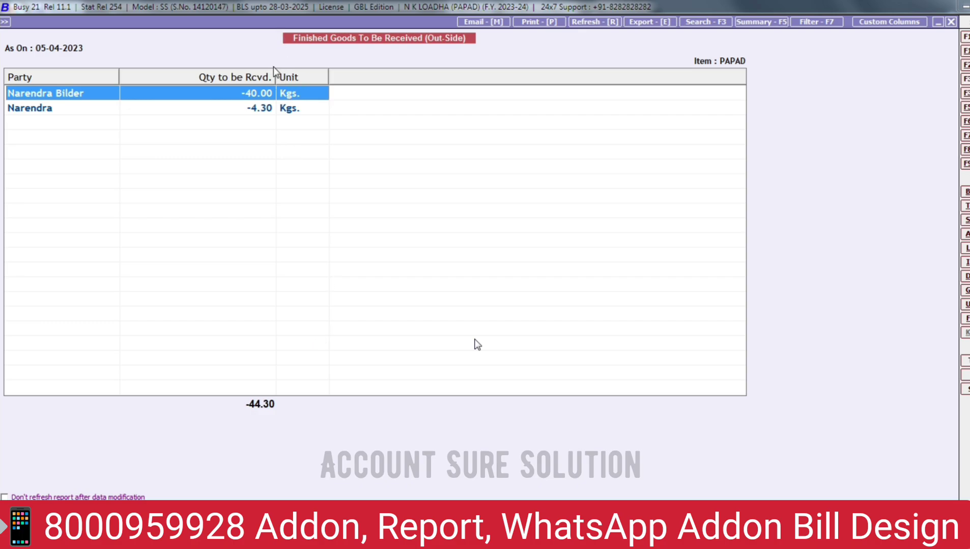
Step: Widen the Qty to be Rcvd. and Party columns and select the row of the job work party used in the vouchers
{"action": "left_click_drag", "start_coordinate": [275, 72], "coordinate": [290, 71]}
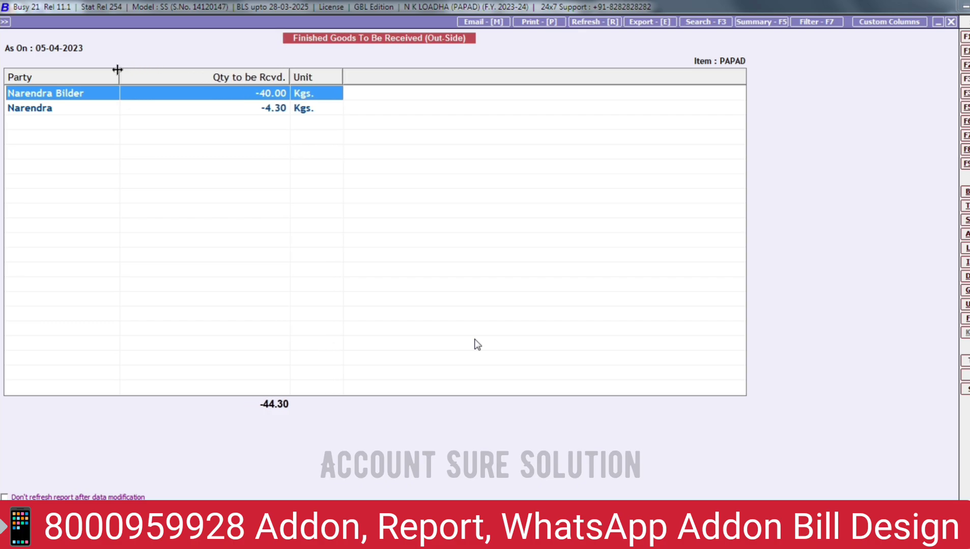
{"action": "left_click_drag", "start_coordinate": [118, 69], "coordinate": [140, 70]}
{"action": "left_click", "coordinate": [33, 108]}
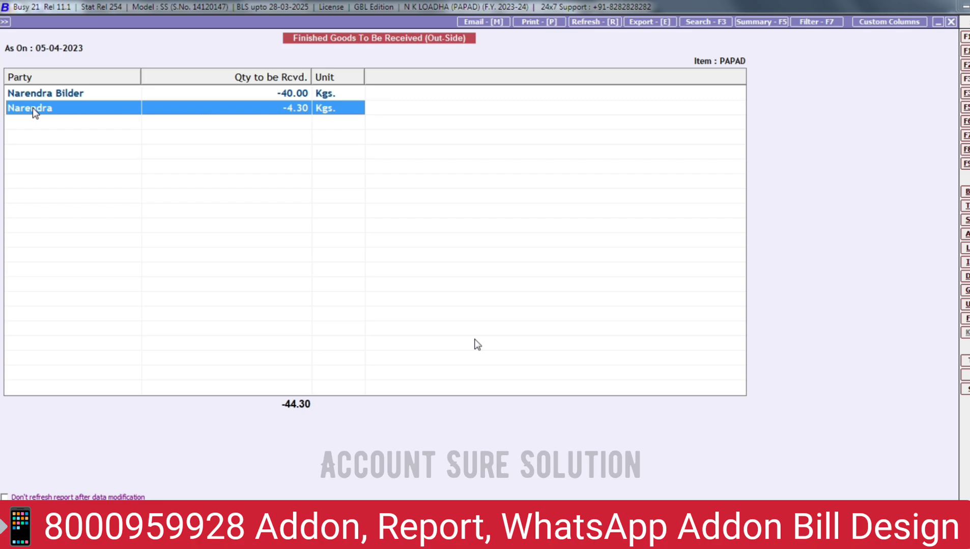